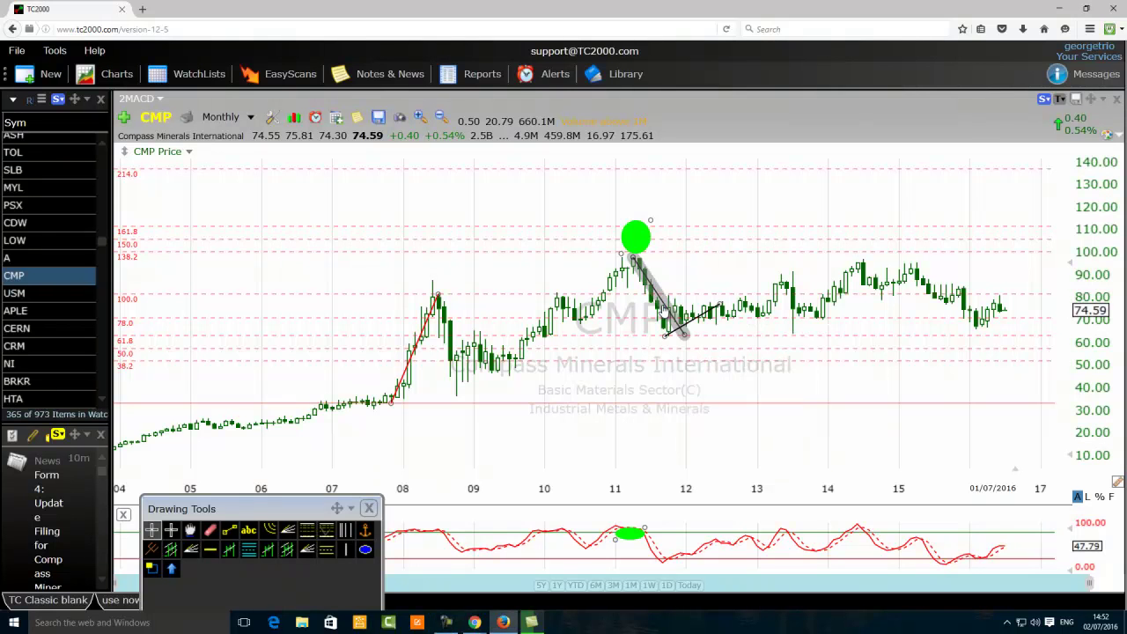
Delete the grey trend line after the 2011 peak and the black line near 2012.
{"action": "right_click", "coordinate": [665, 310]}
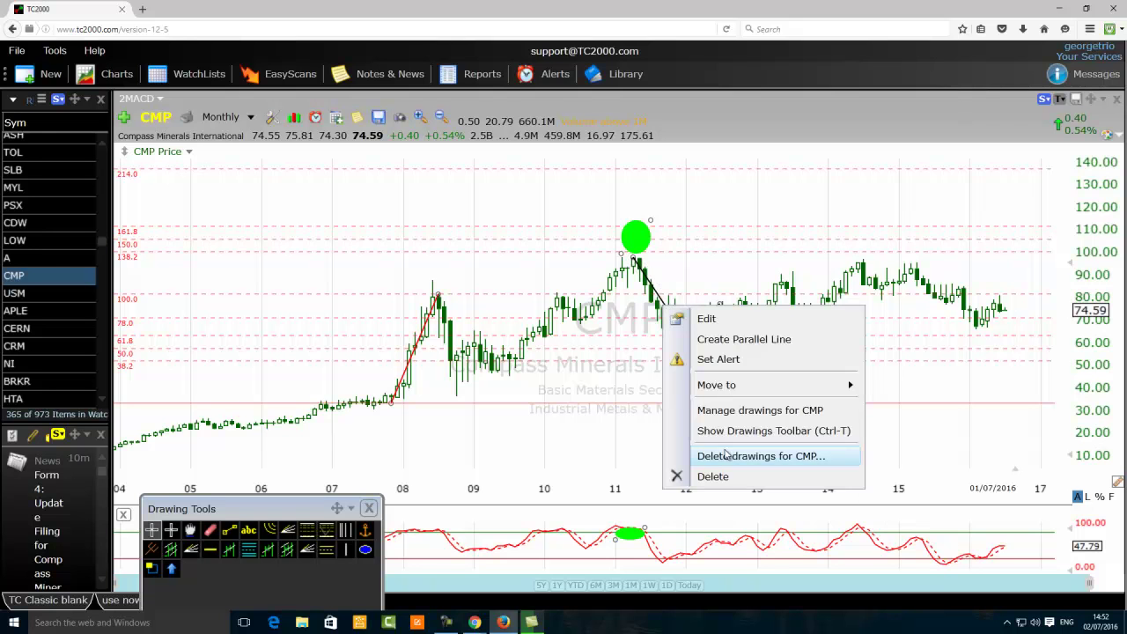
{"action": "left_click", "coordinate": [713, 479]}
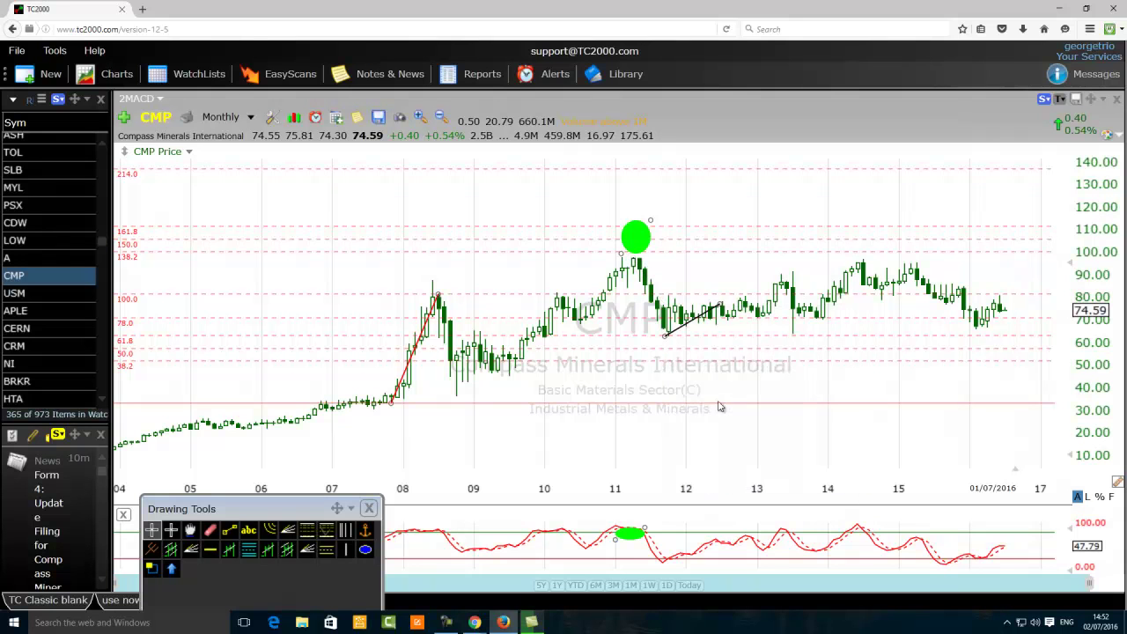
{"action": "right_click", "coordinate": [700, 325]}
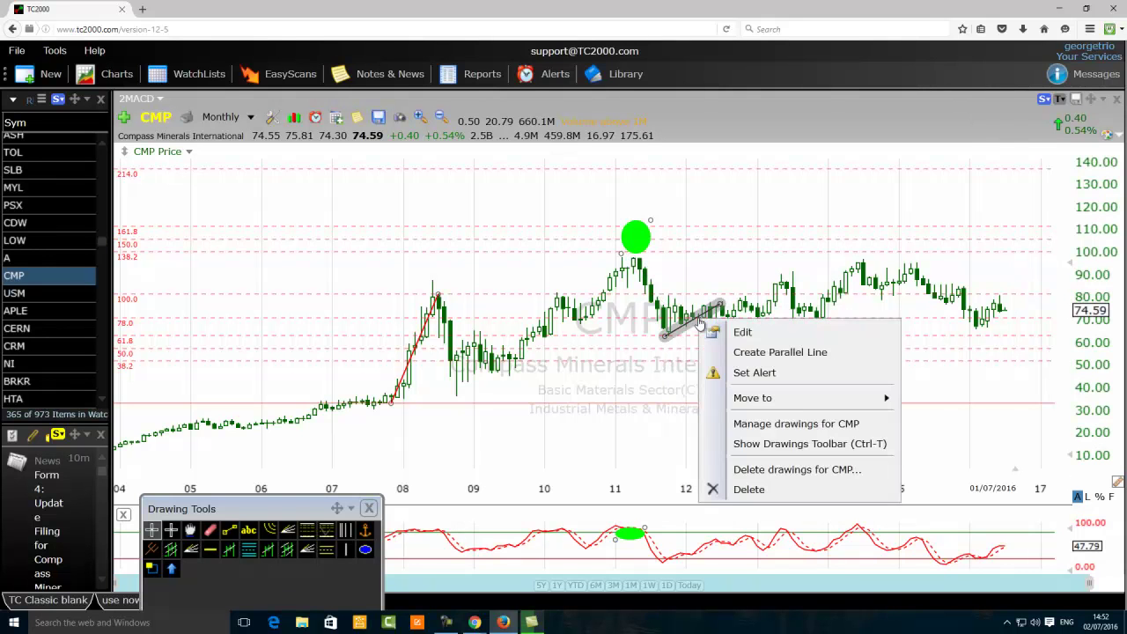
{"action": "left_click", "coordinate": [748, 489]}
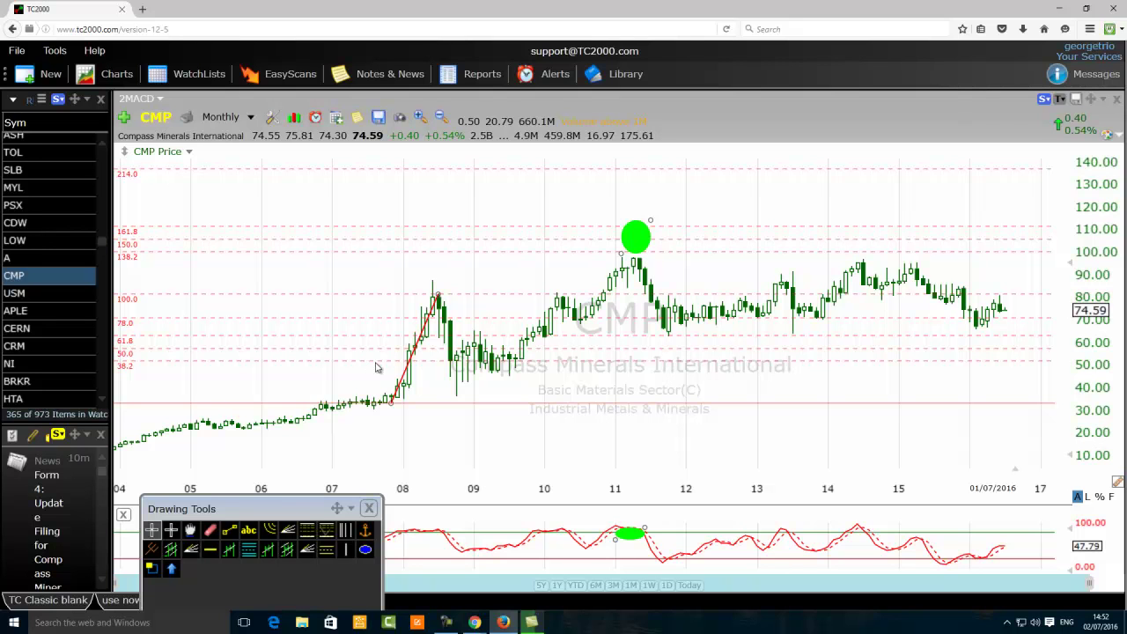
Draw two stacked green ellipses high above the 2007 bars.
{"action": "left_click", "coordinate": [366, 553]}
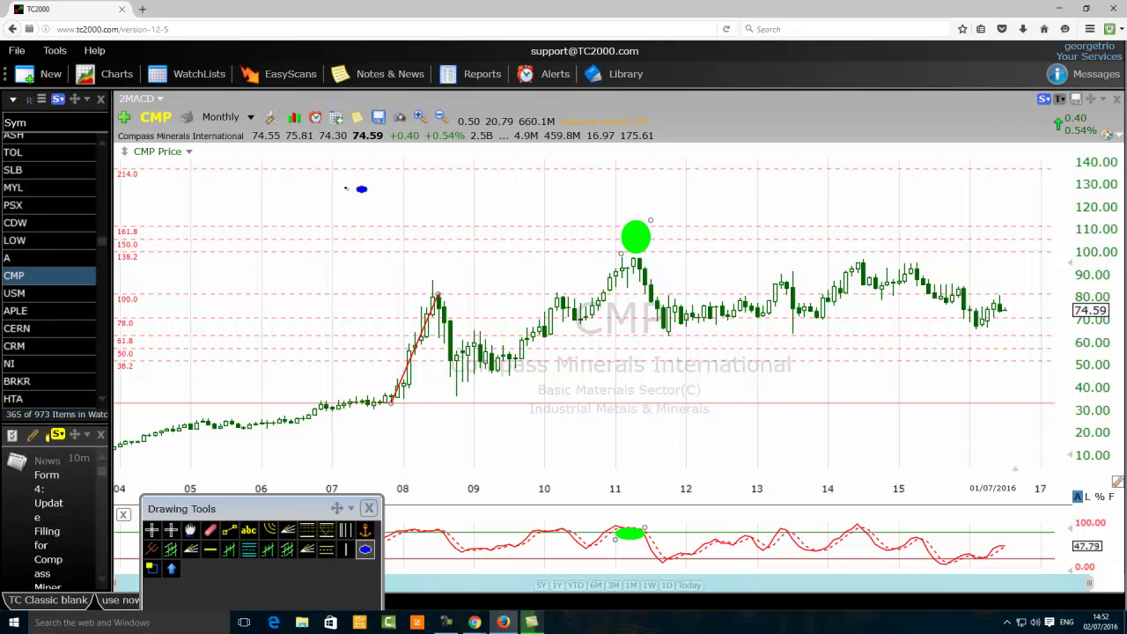
{"action": "left_click_drag", "start_coordinate": [338, 182], "coordinate": [315, 212]}
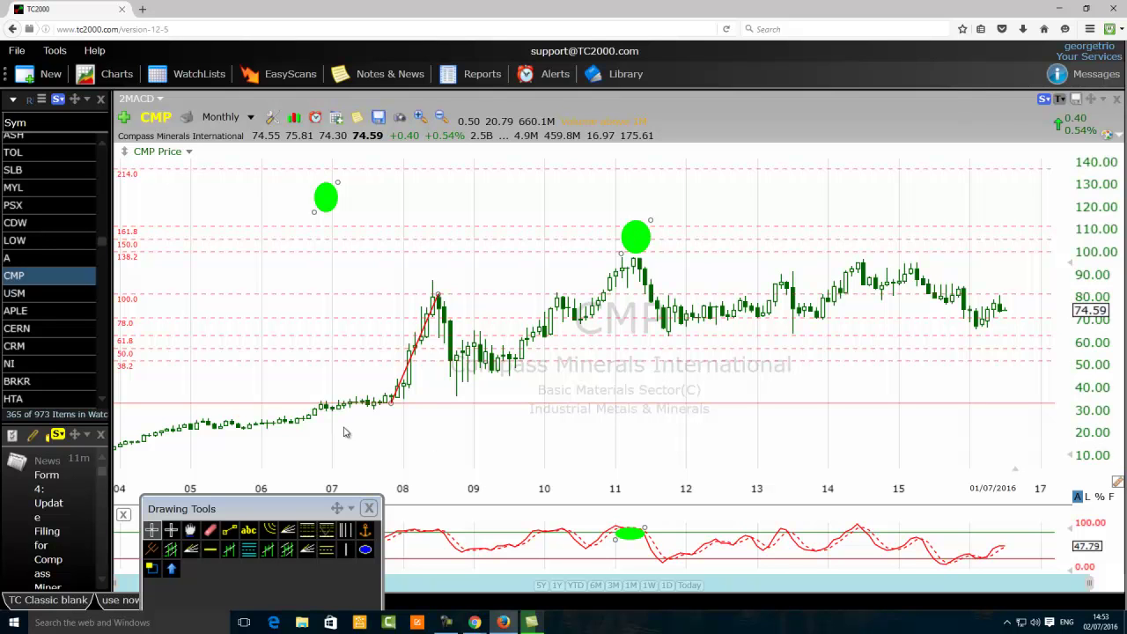
{"action": "left_click", "coordinate": [365, 550]}
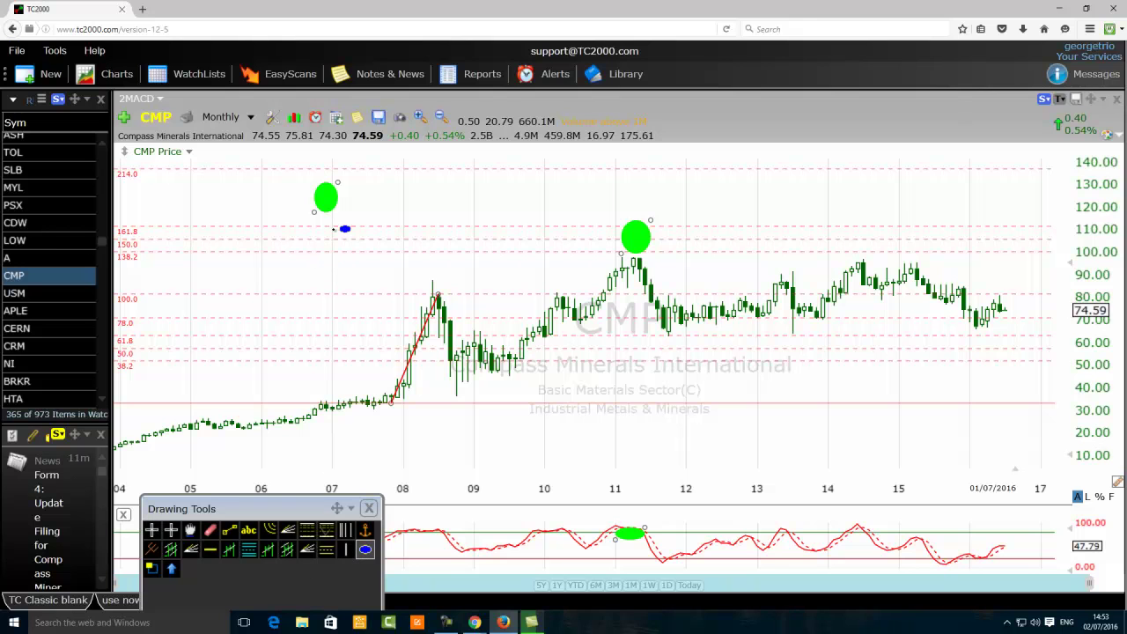
{"action": "left_click_drag", "start_coordinate": [332, 229], "coordinate": [308, 255]}
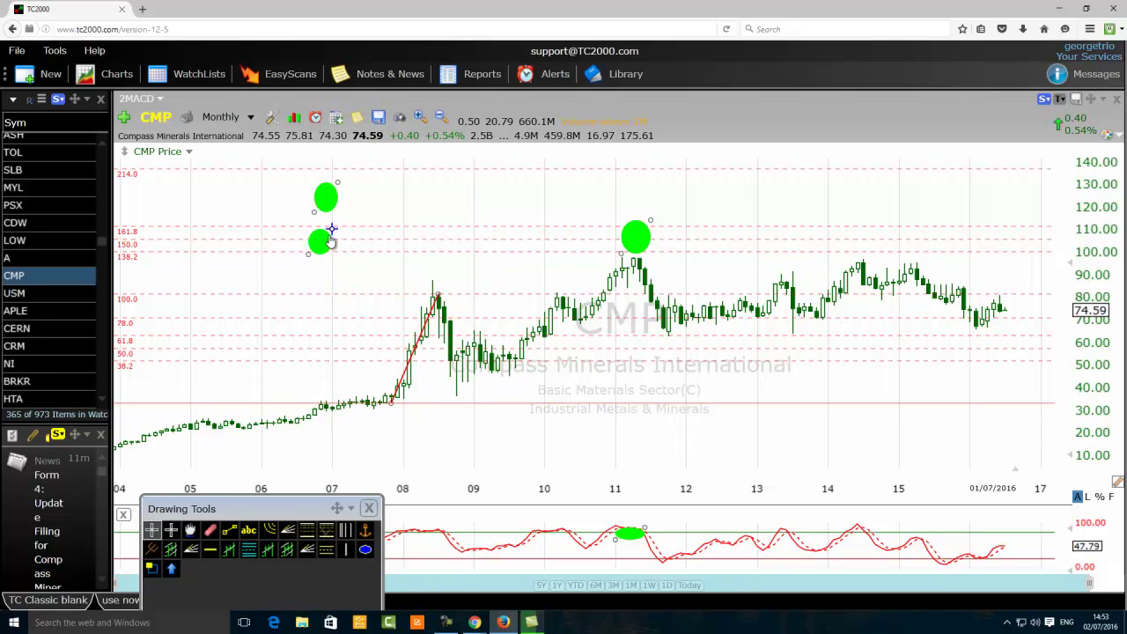
Prepare a third green ellipse beneath the two existing ones above the 2007 bars.
{"action": "mouse_move", "coordinate": [323, 241]}
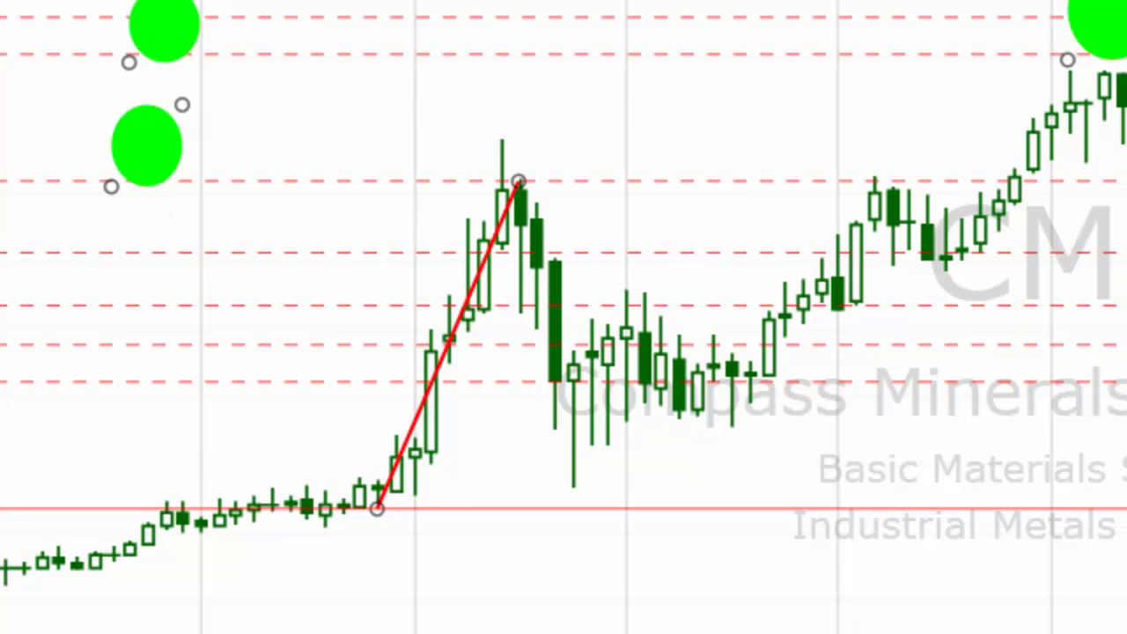
{"action": "mouse_move", "coordinate": [176, 11]}
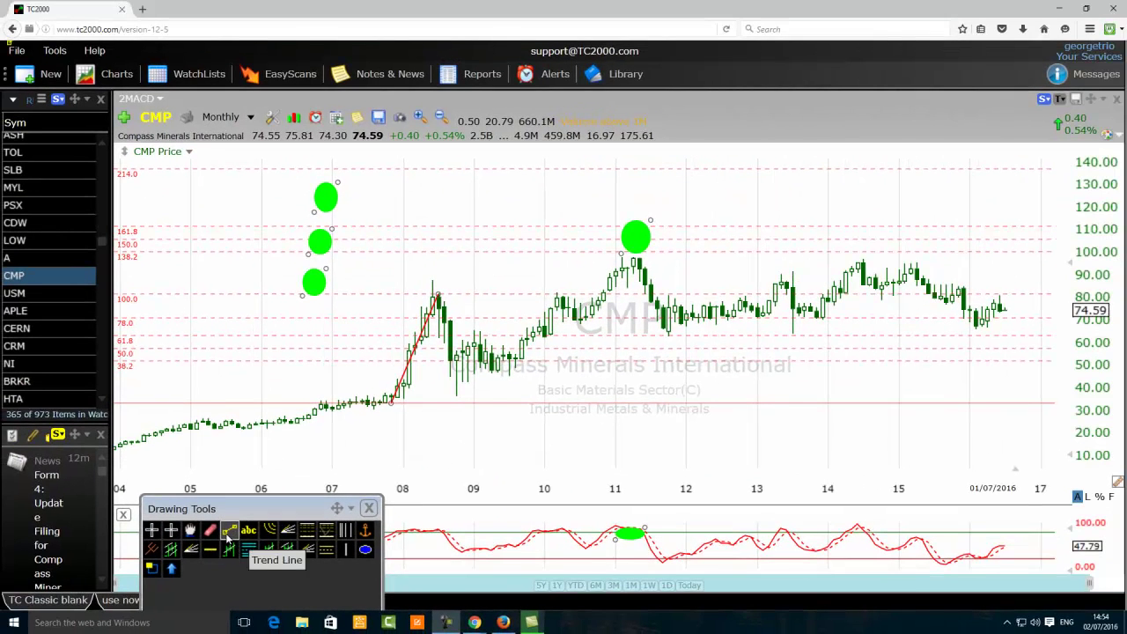
Draw blue zigzag legs from the 2004 lows to the 2008 peak and the late-2008 low.
{"action": "mouse_move", "coordinate": [123, 443]}
{"action": "left_mouse_down"}
{"action": "mouse_move", "coordinate": [214, 416]}
{"action": "mouse_move", "coordinate": [405, 321]}
{"action": "mouse_move", "coordinate": [428, 279]}
{"action": "left_mouse_up"}
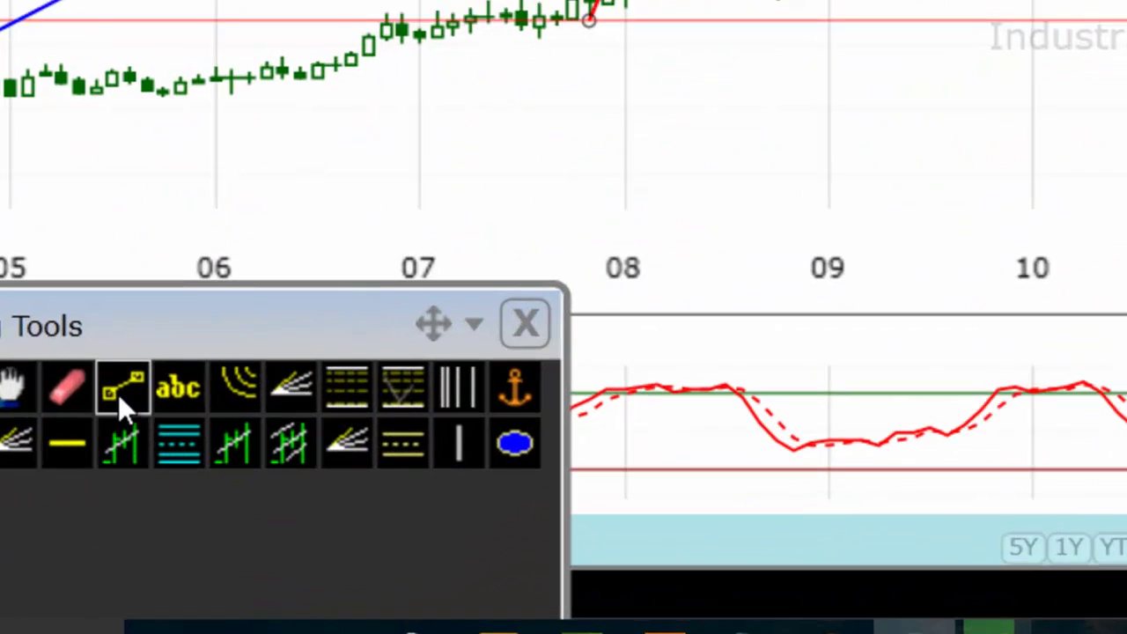
{"action": "left_click", "coordinate": [119, 389]}
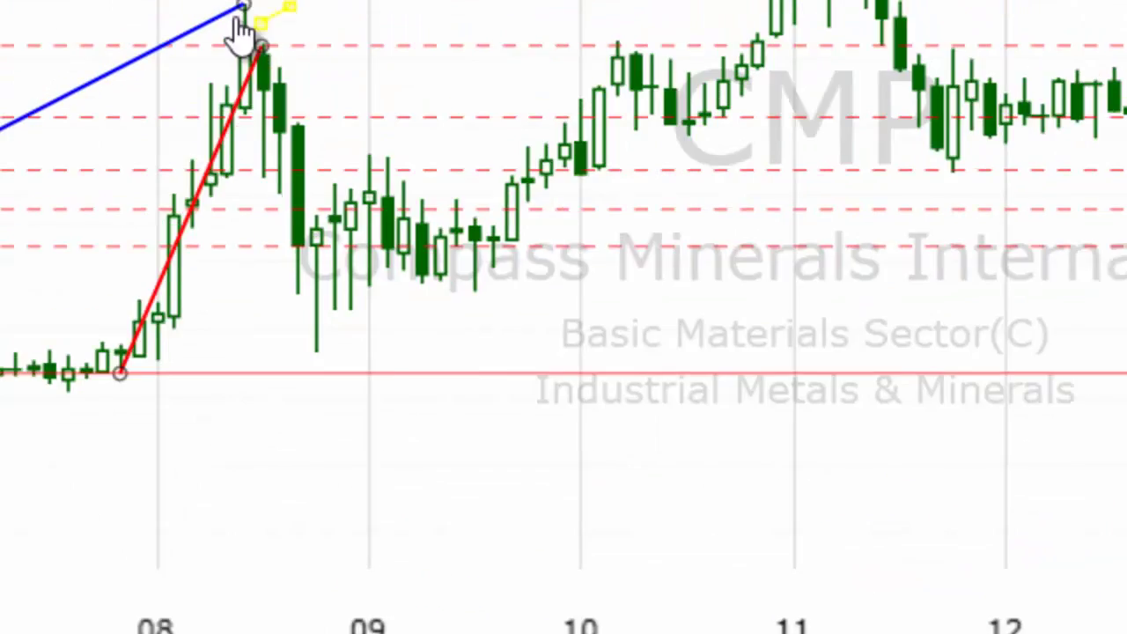
{"action": "left_click", "coordinate": [242, 31]}
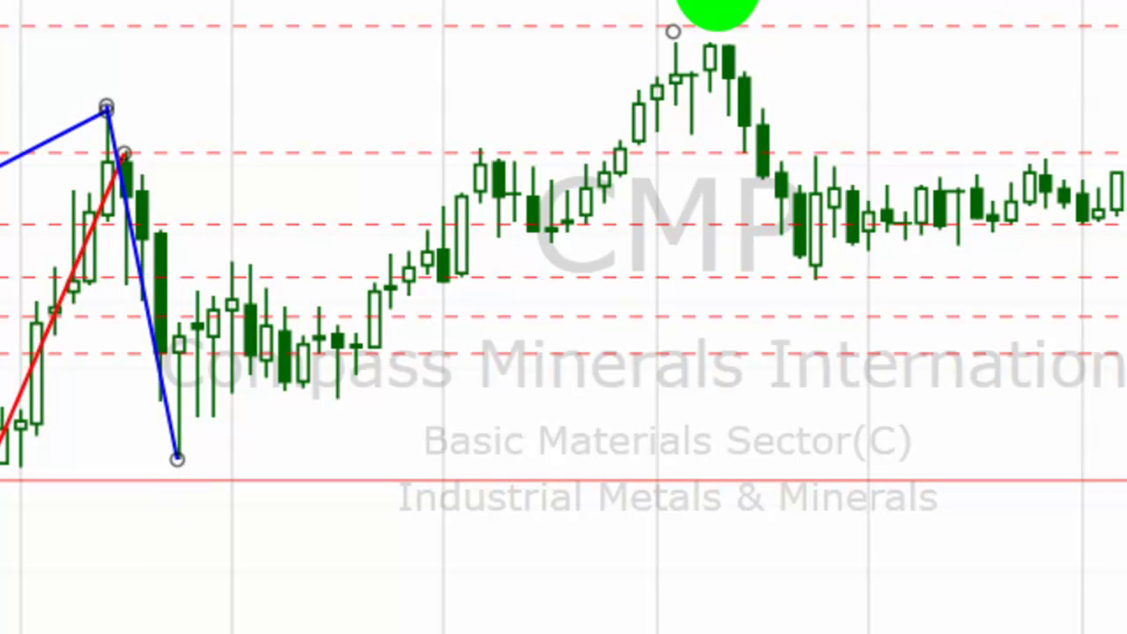
{"action": "left_click", "coordinate": [177, 439]}
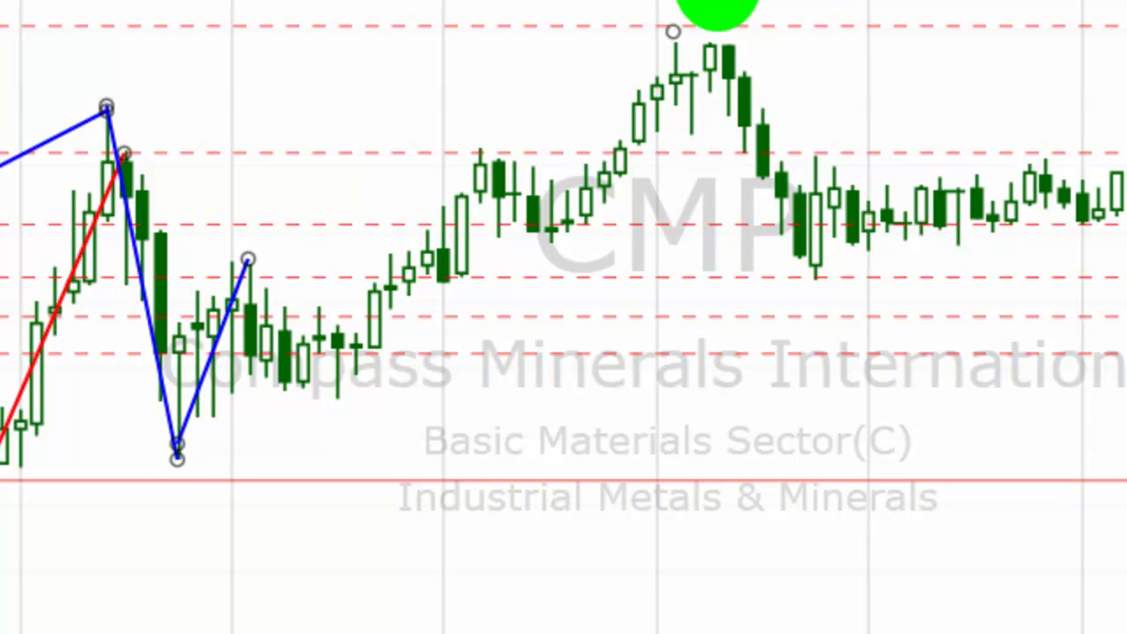
{"action": "left_click_drag", "start_coordinate": [248, 260], "coordinate": [339, 432]}
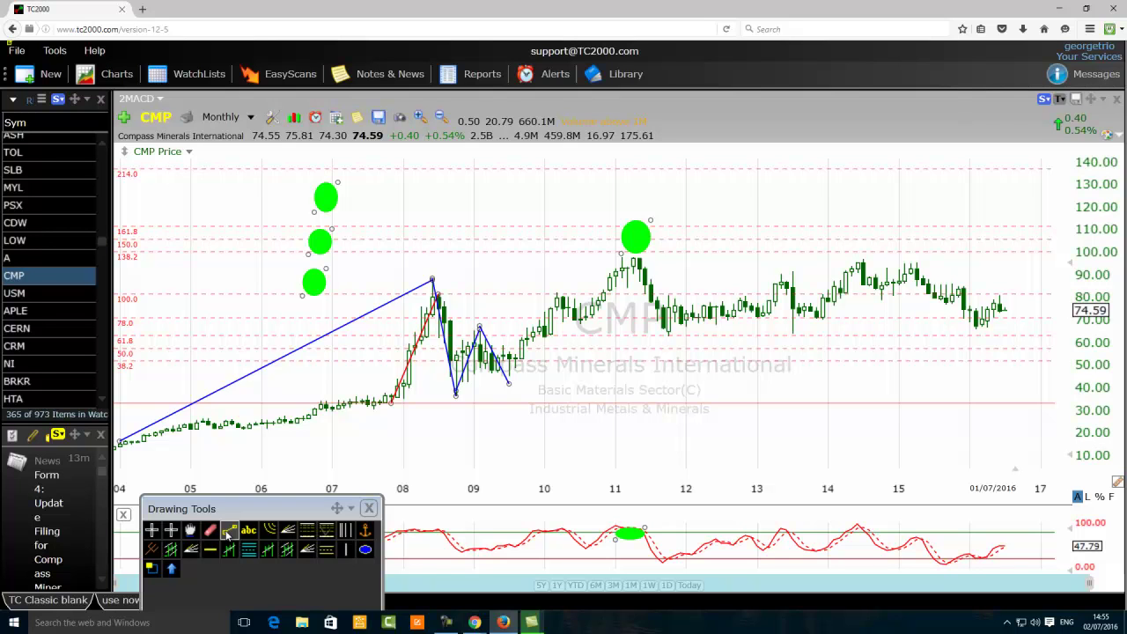
Extend the blue zigzag through later swing highs and the pullback low to the 2011 peak.
{"action": "left_click", "coordinate": [229, 531]}
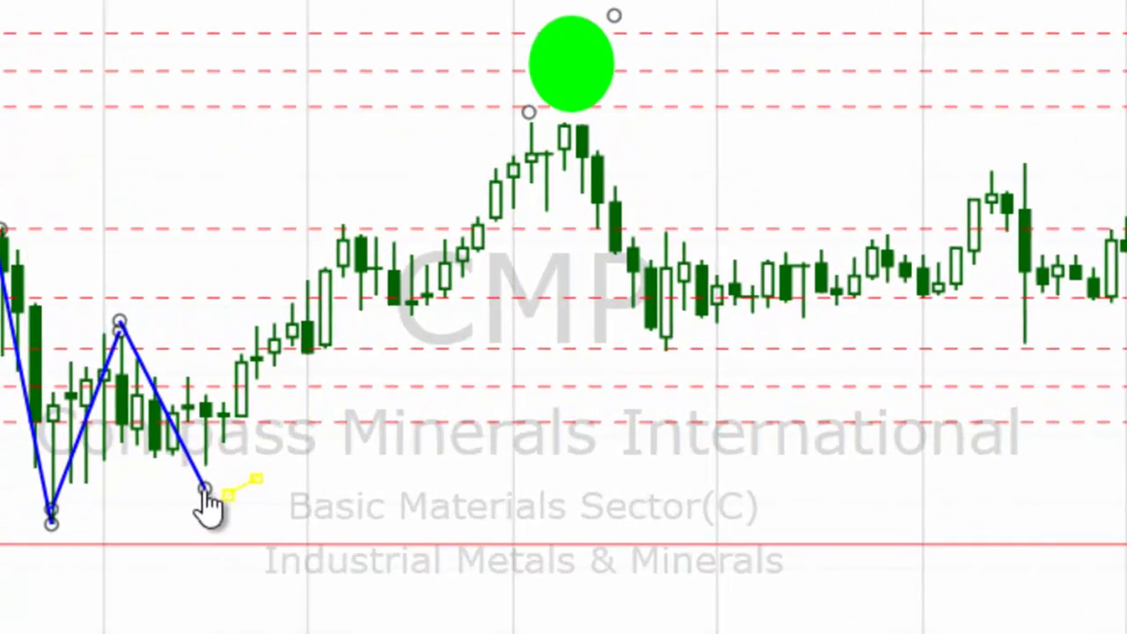
{"action": "left_click", "coordinate": [340, 230]}
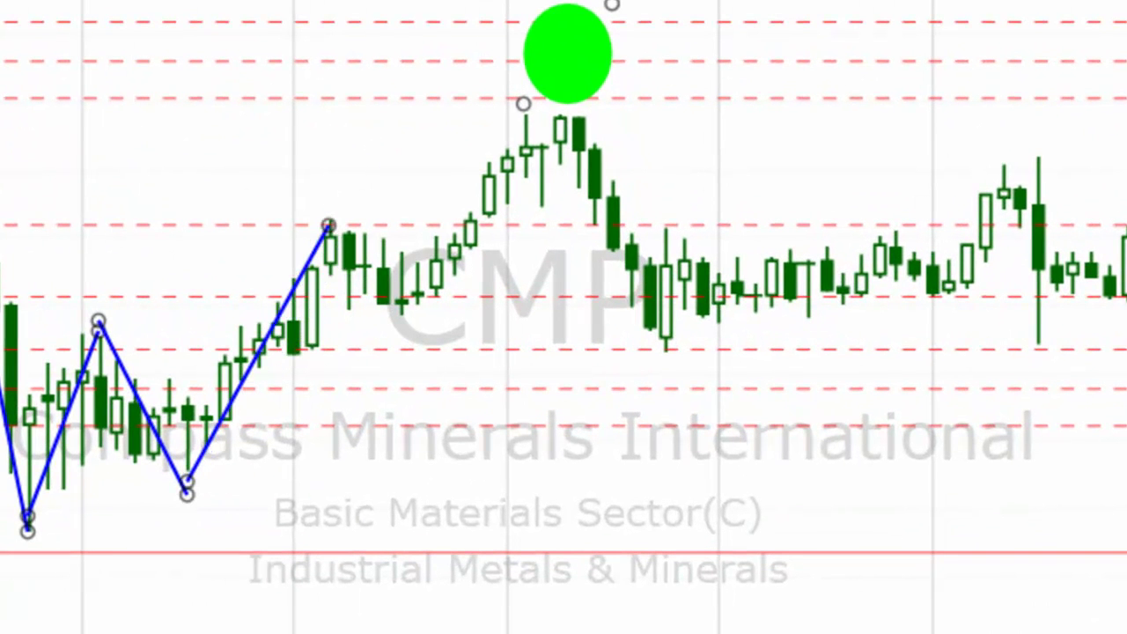
{"action": "left_click", "coordinate": [328, 226]}
{"action": "left_click", "coordinate": [414, 329]}
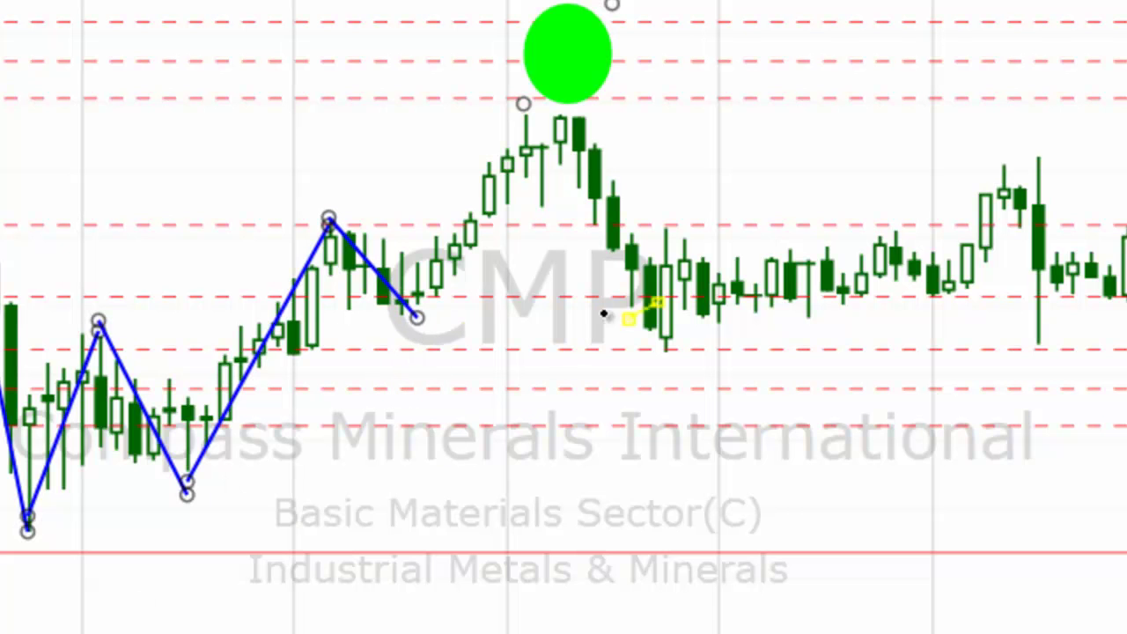
{"action": "left_click", "coordinate": [417, 301]}
{"action": "left_click", "coordinate": [577, 108]}
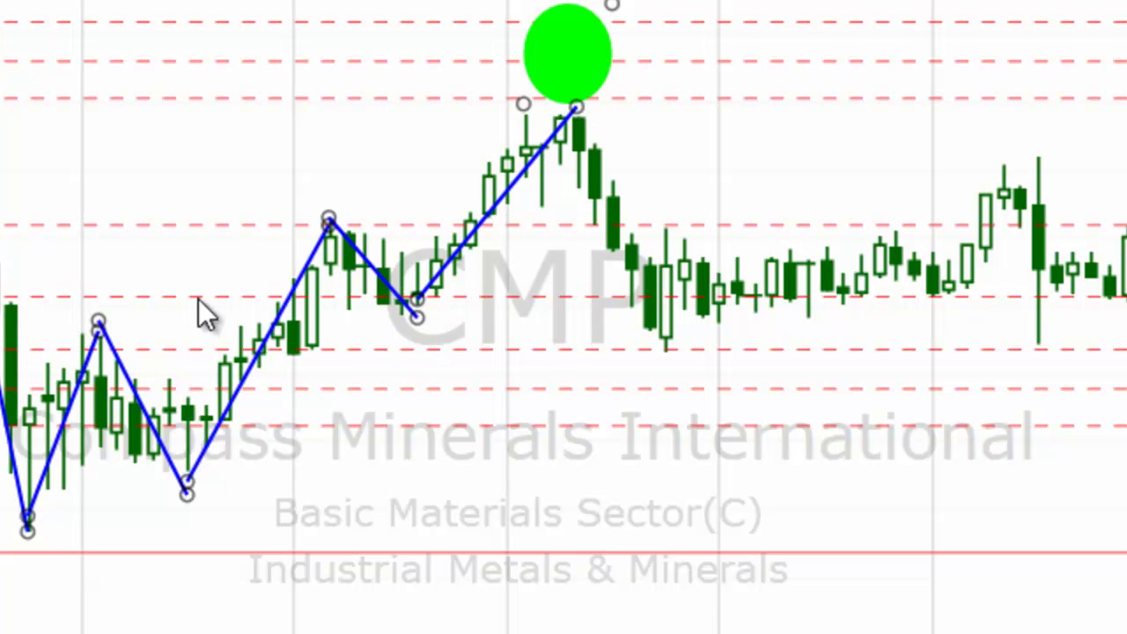
Recolour the zigzag segment after 2008 red and another segment green.
{"action": "right_click", "coordinate": [4, 308]}
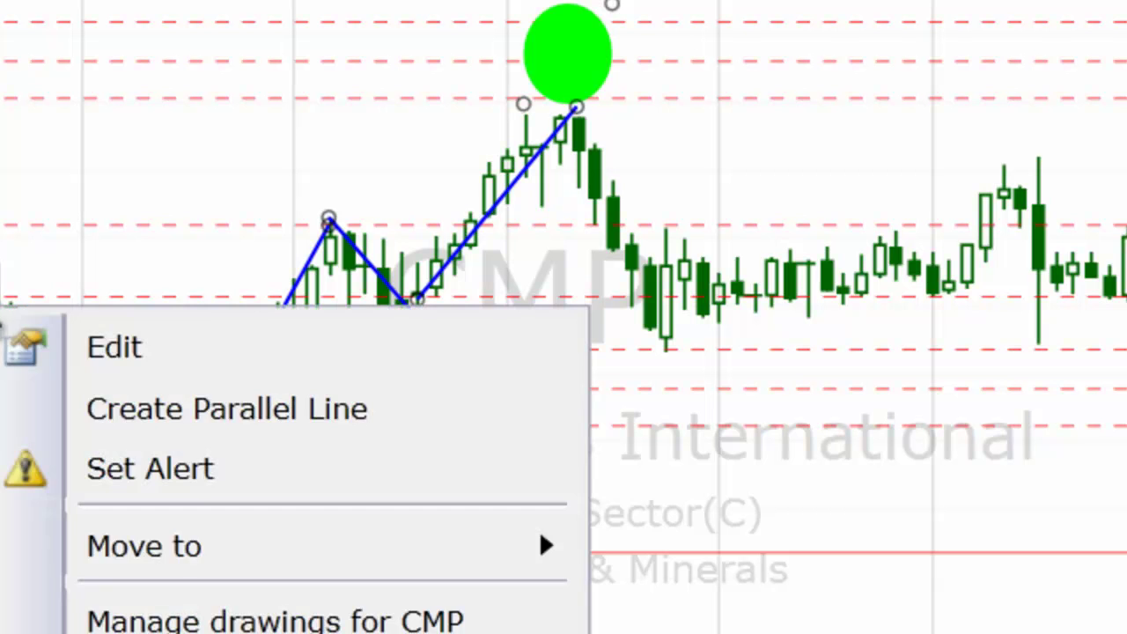
{"action": "left_click", "coordinate": [115, 362]}
{"action": "left_click", "coordinate": [607, 471]}
{"action": "left_click", "coordinate": [691, 424]}
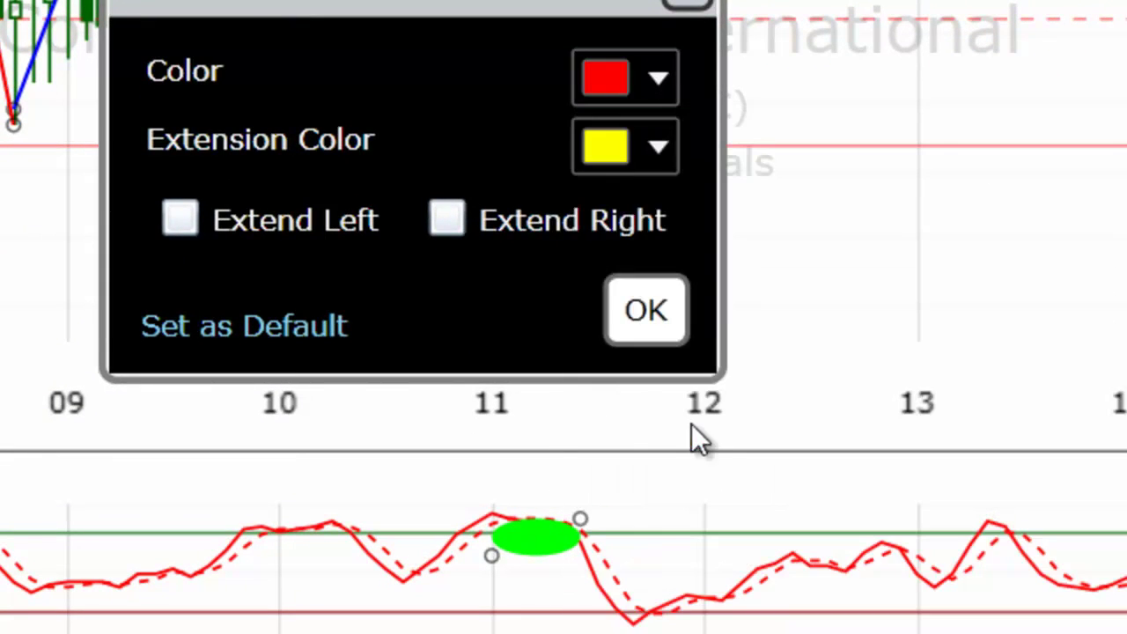
{"action": "left_click", "coordinate": [649, 311]}
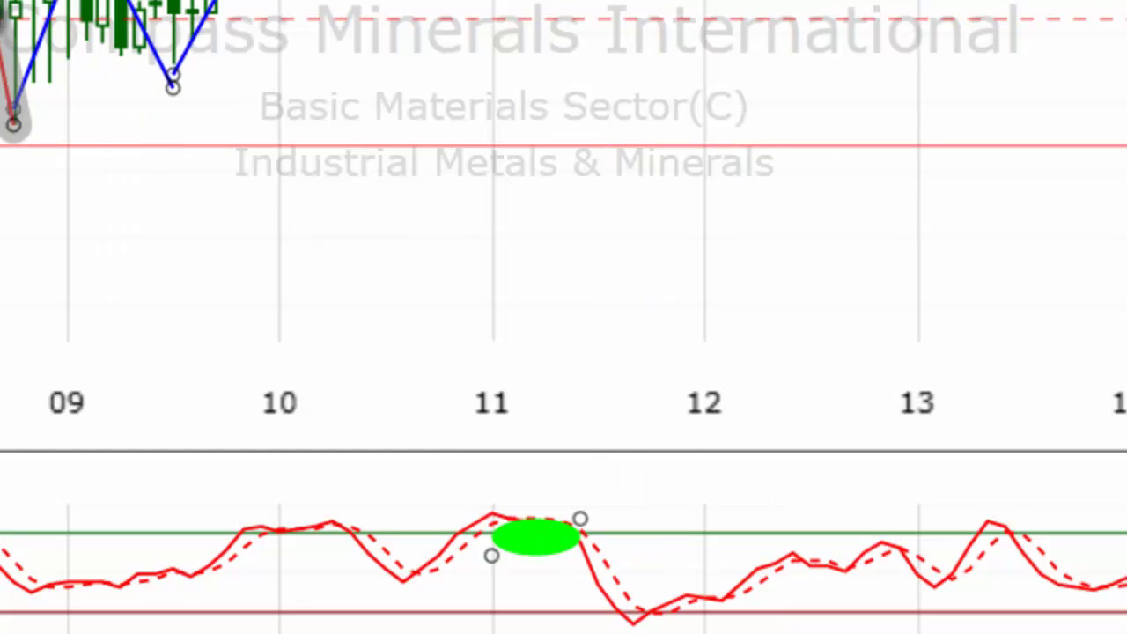
{"action": "right_click", "coordinate": [577, 535]}
{"action": "left_click", "coordinate": [121, 37]}
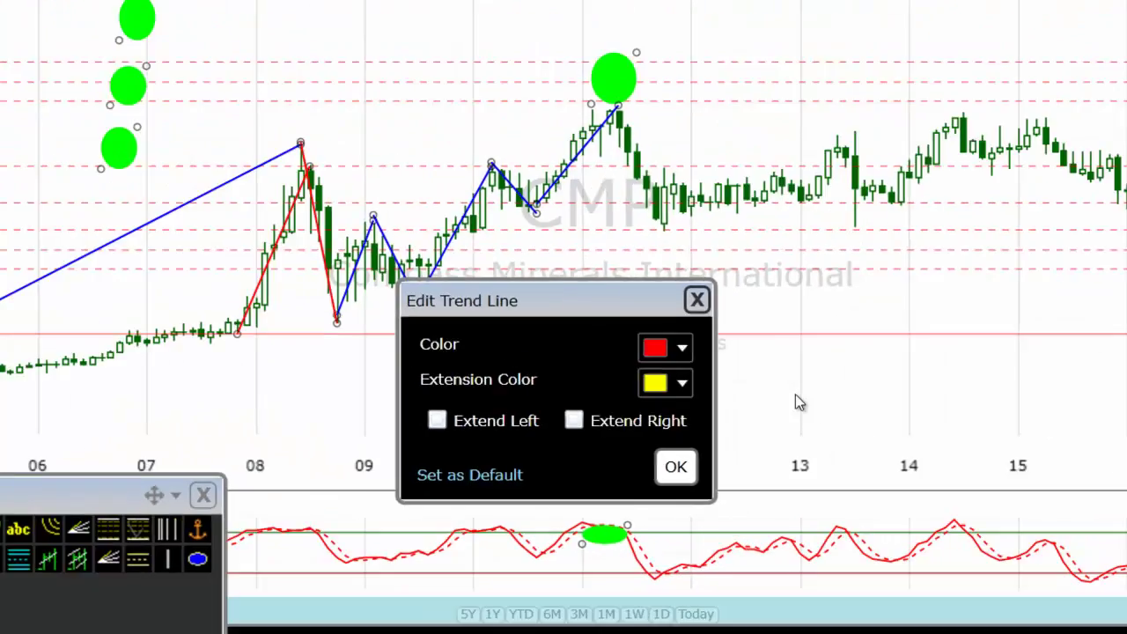
{"action": "left_click", "coordinate": [653, 323]}
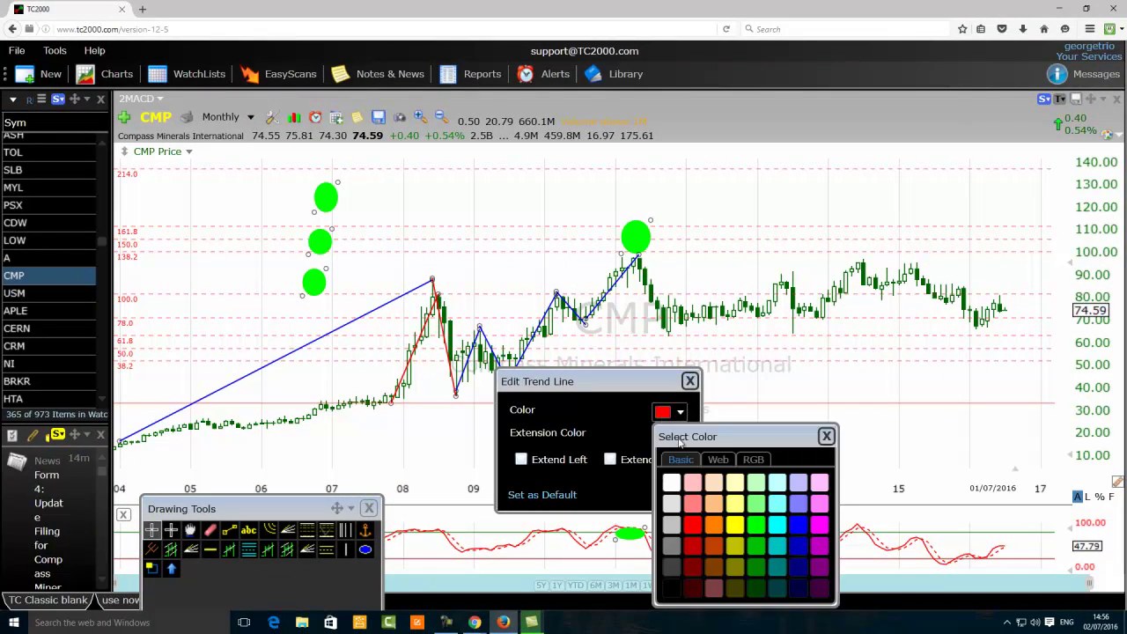
{"action": "left_click", "coordinate": [755, 547]}
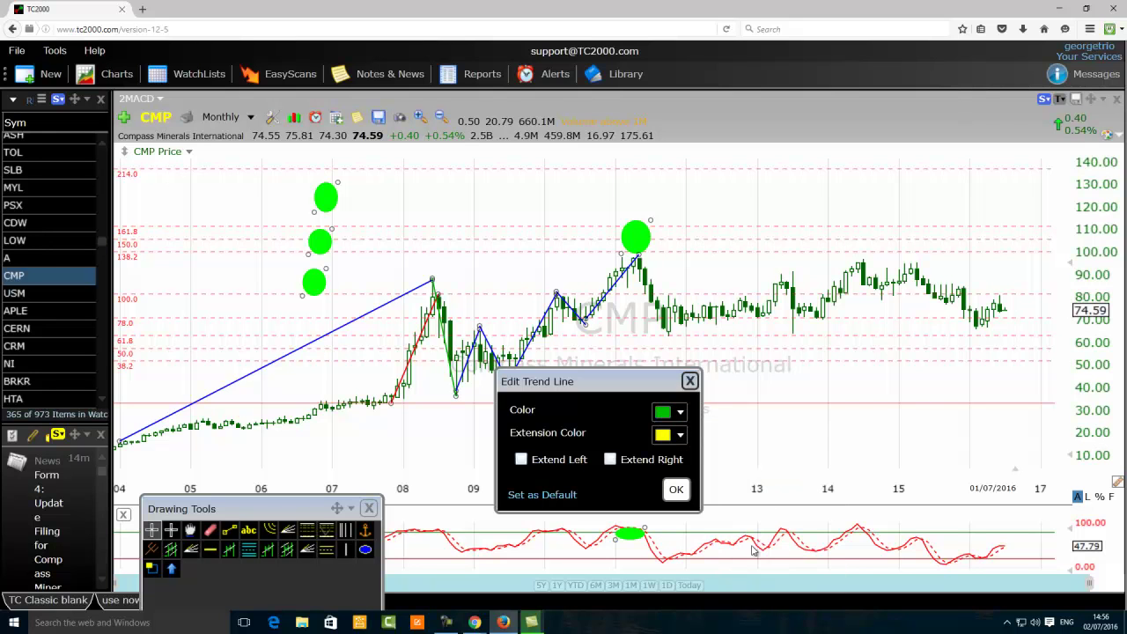
{"action": "left_click", "coordinate": [675, 490]}
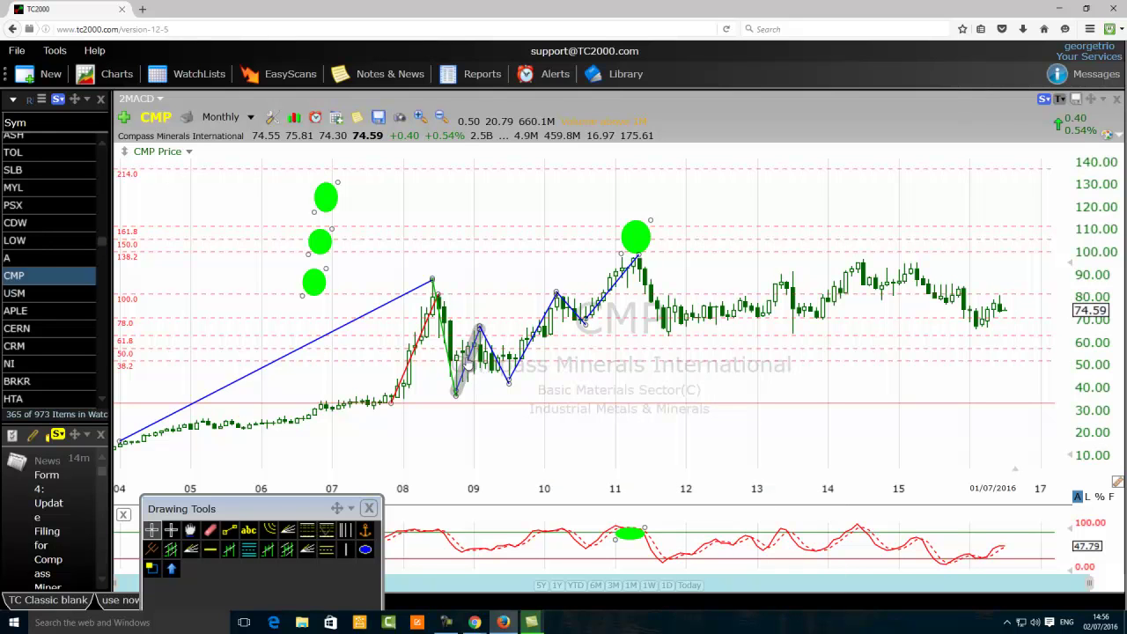
Turn the next two zigzag segments green via their Edit colour settings.
{"action": "right_click", "coordinate": [465, 356]}
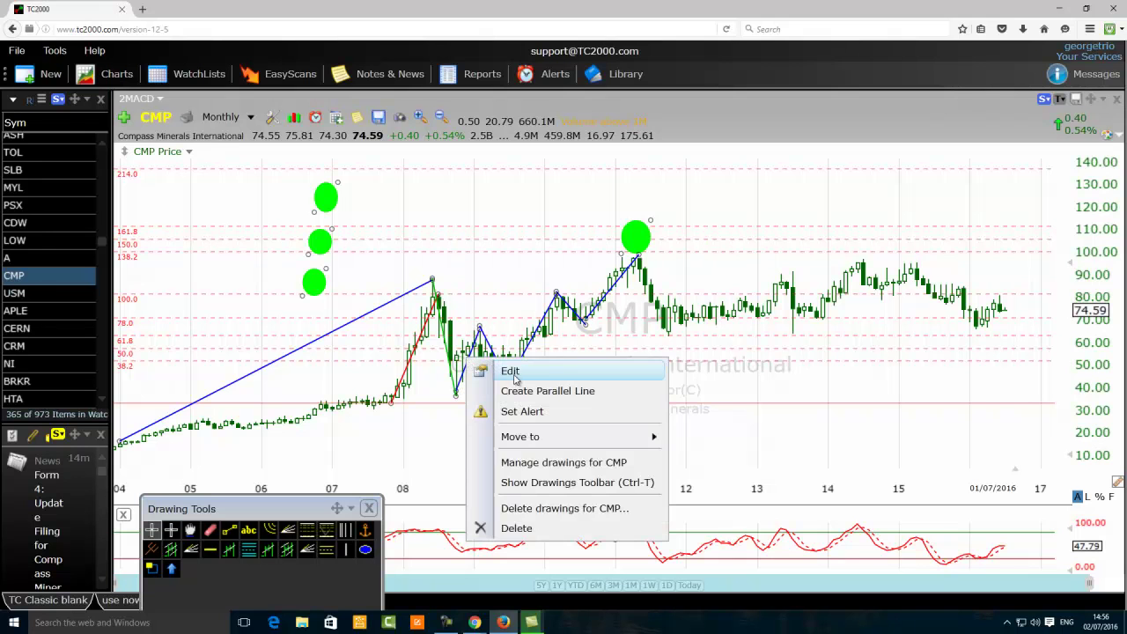
{"action": "left_click", "coordinate": [517, 376]}
{"action": "left_click", "coordinate": [689, 420]}
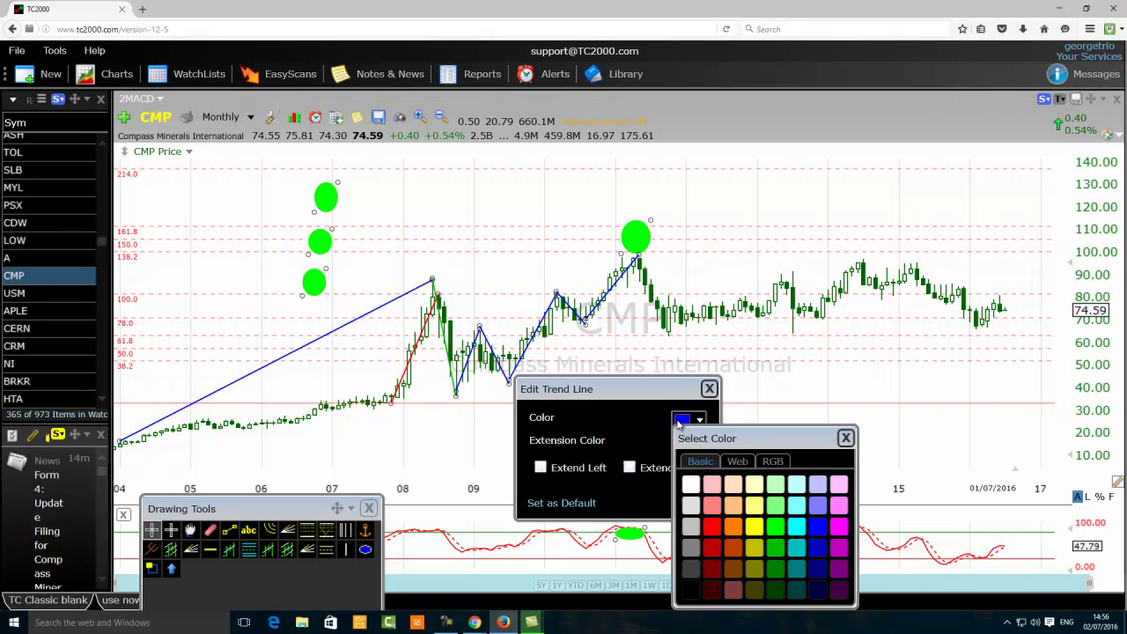
{"action": "left_click", "coordinate": [777, 531]}
{"action": "left_click", "coordinate": [696, 497]}
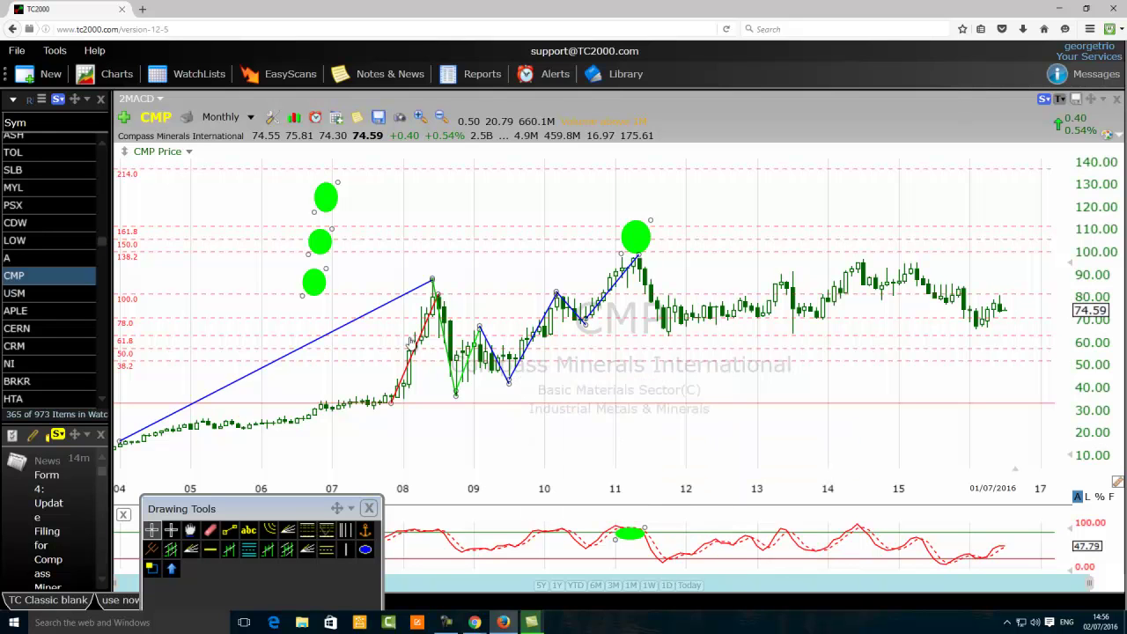
{"action": "right_click", "coordinate": [498, 358]}
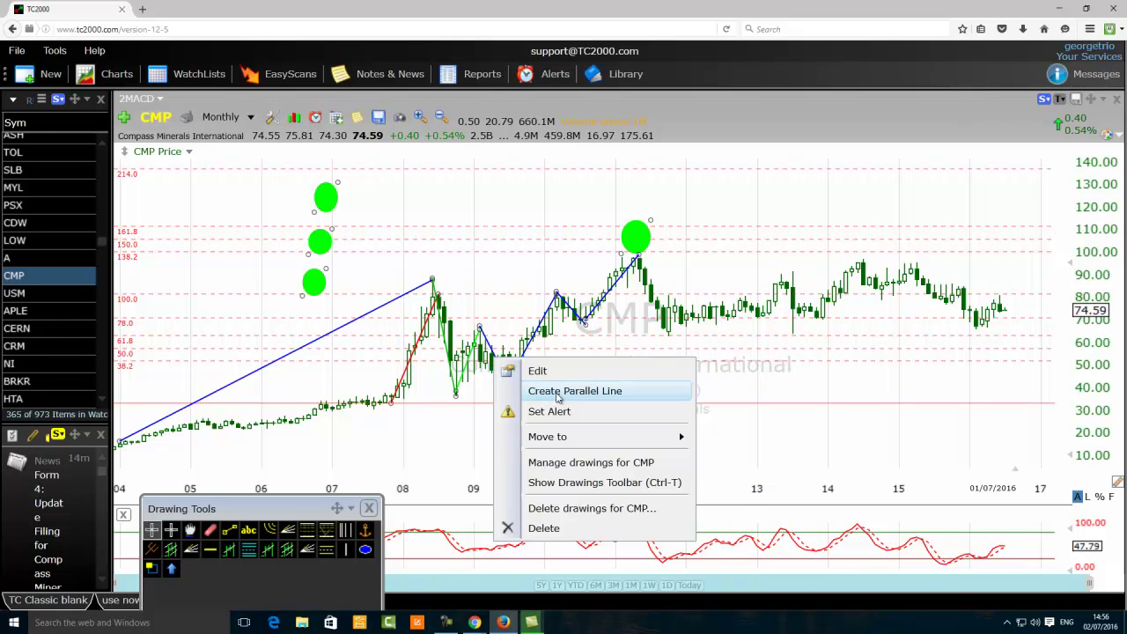
{"action": "left_click", "coordinate": [538, 373]}
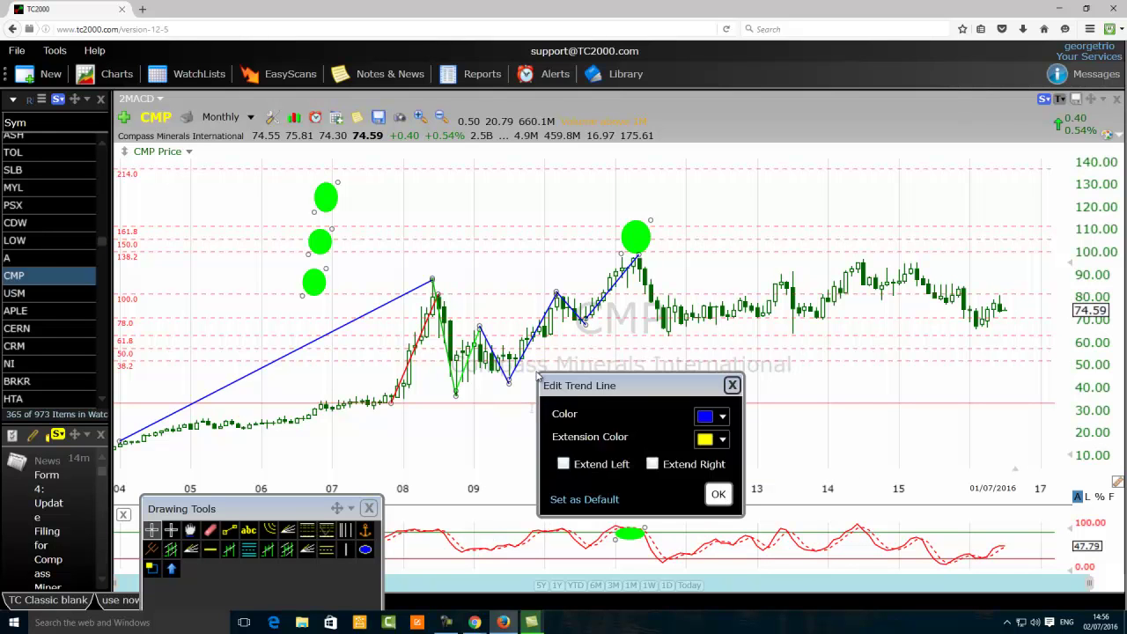
{"action": "left_click", "coordinate": [706, 420]}
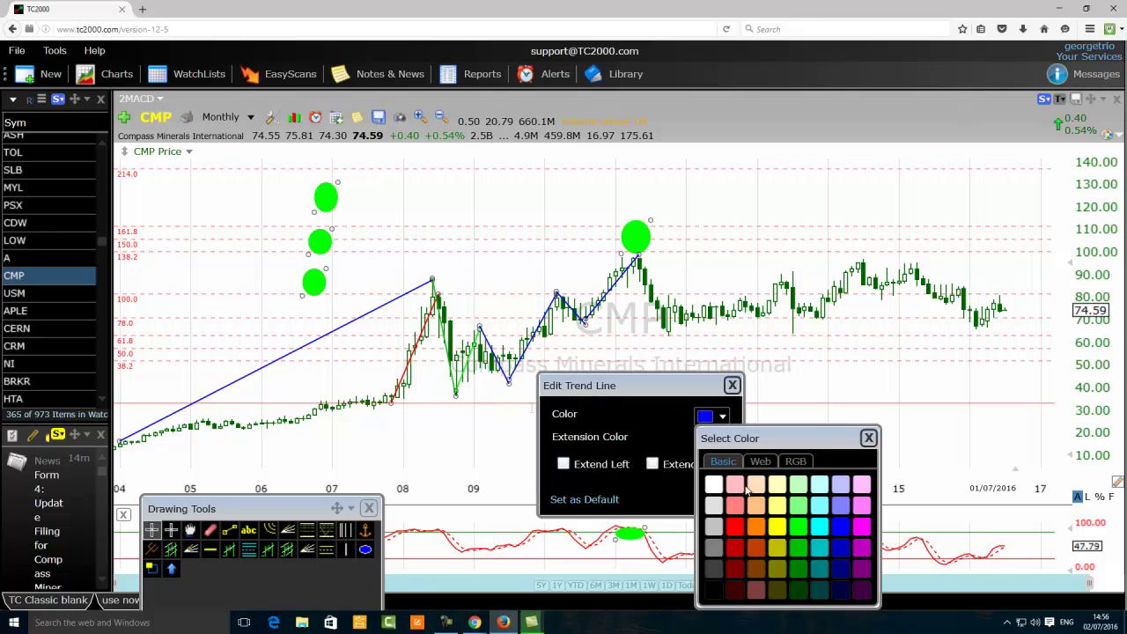
{"action": "left_click", "coordinate": [799, 528]}
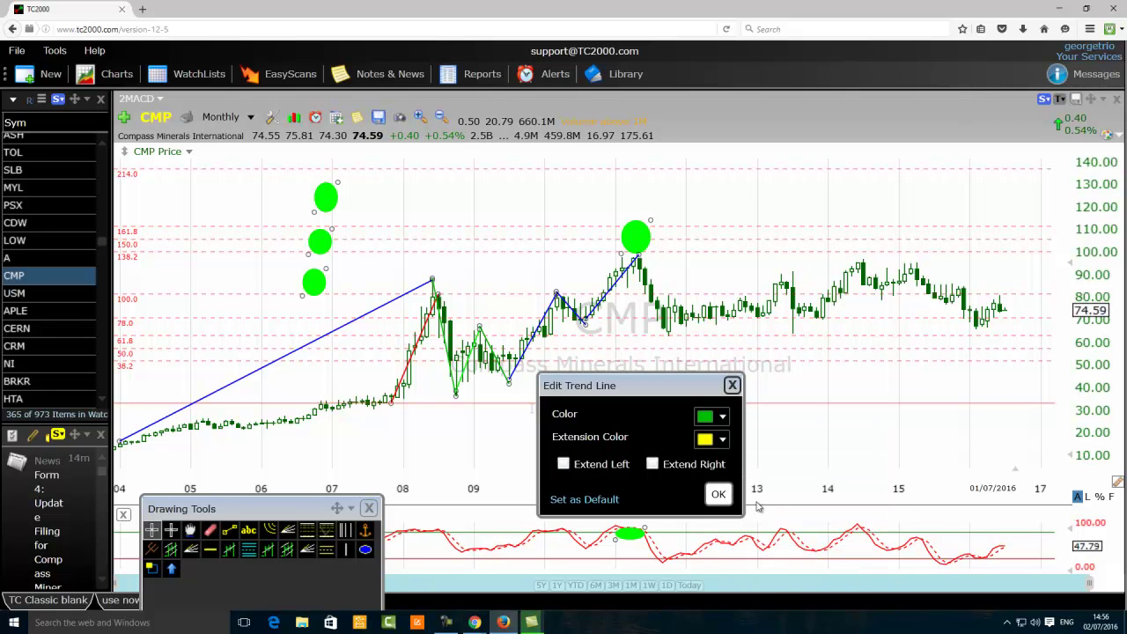
{"action": "left_click", "coordinate": [716, 494]}
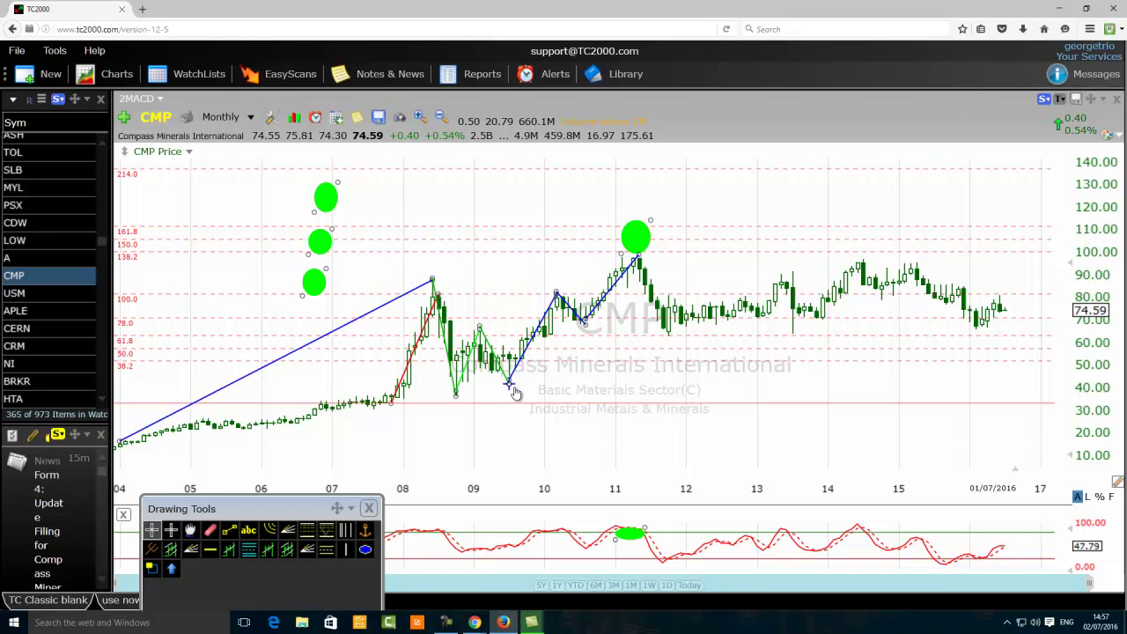
{"action": "left_click", "coordinate": [228, 533]}
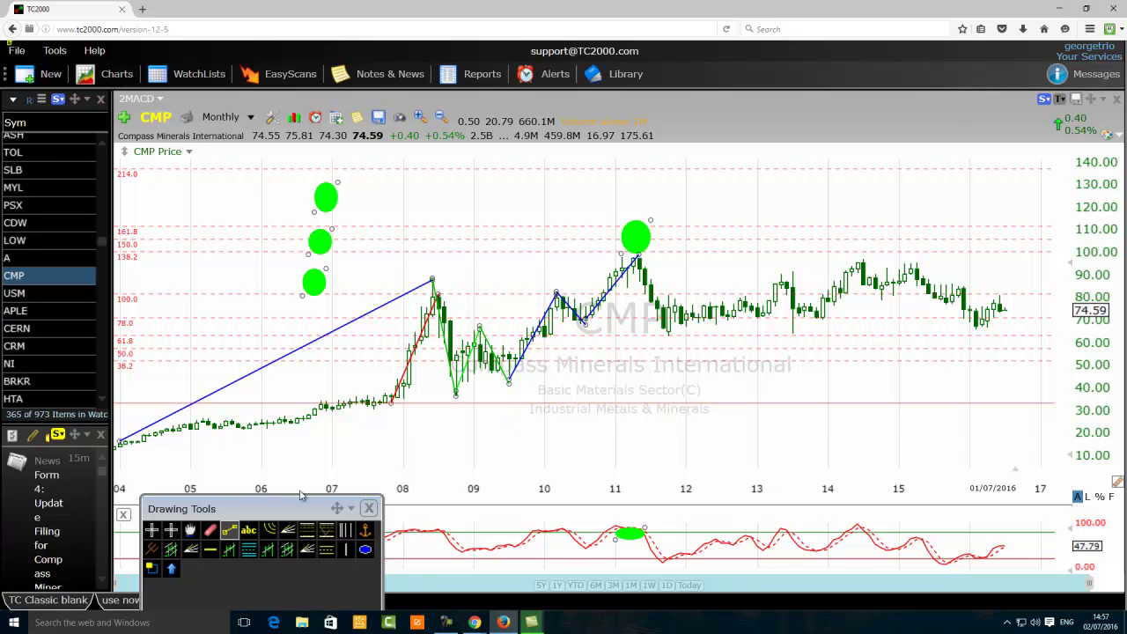
Recolour the rising blue leg from the 2009 low orange.
{"action": "left_click", "coordinate": [151, 530]}
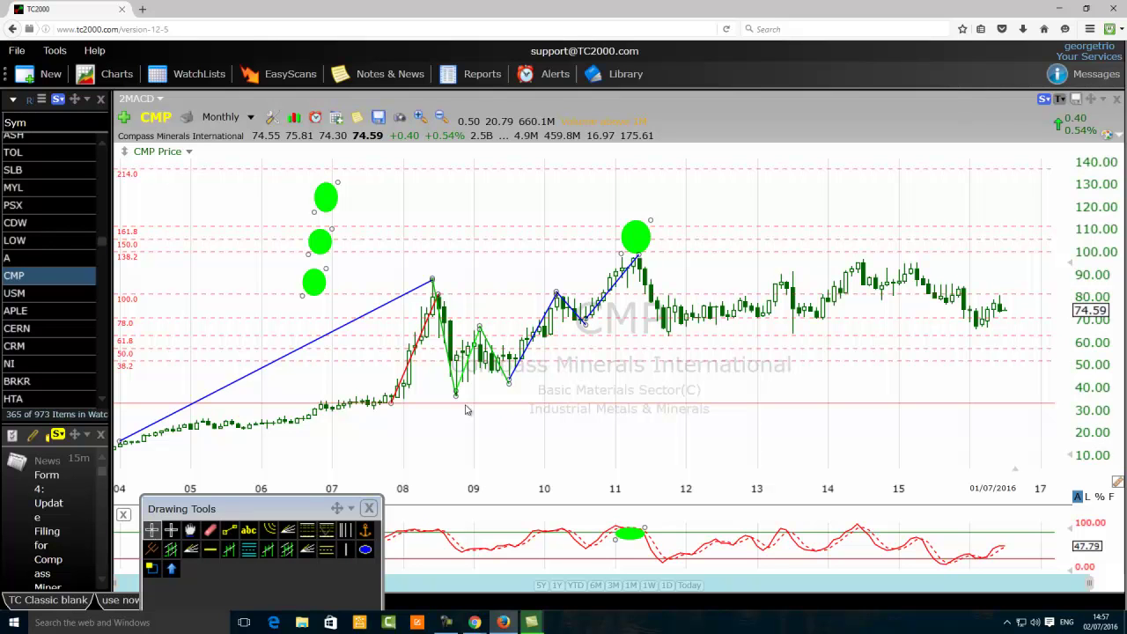
{"action": "right_click", "coordinate": [531, 351]}
{"action": "left_click", "coordinate": [580, 365]}
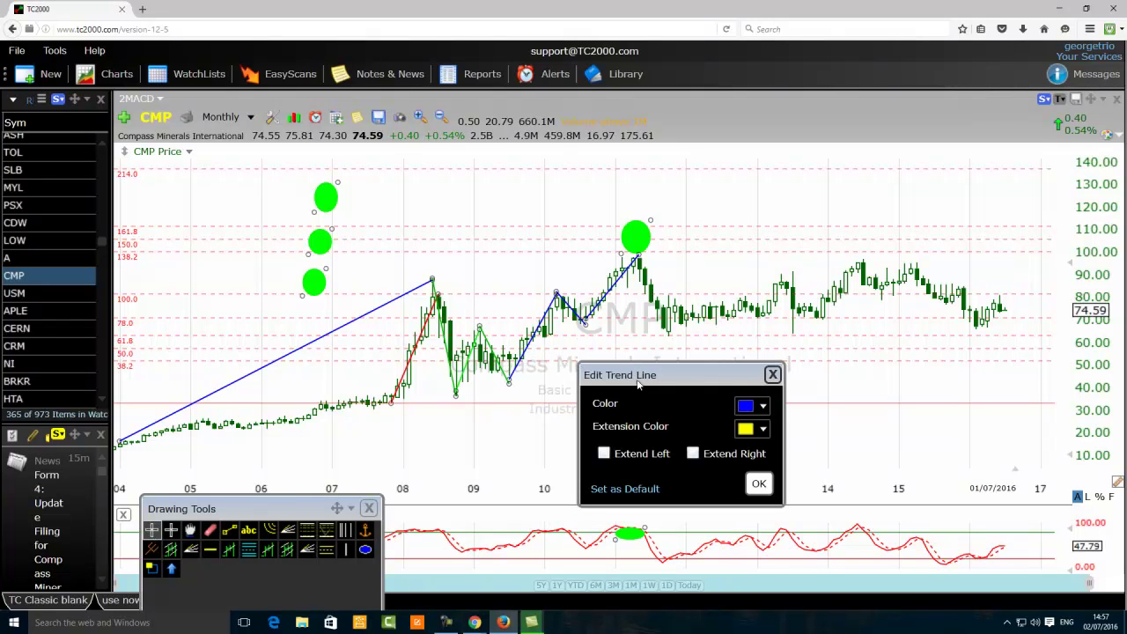
{"action": "left_click", "coordinate": [746, 408]}
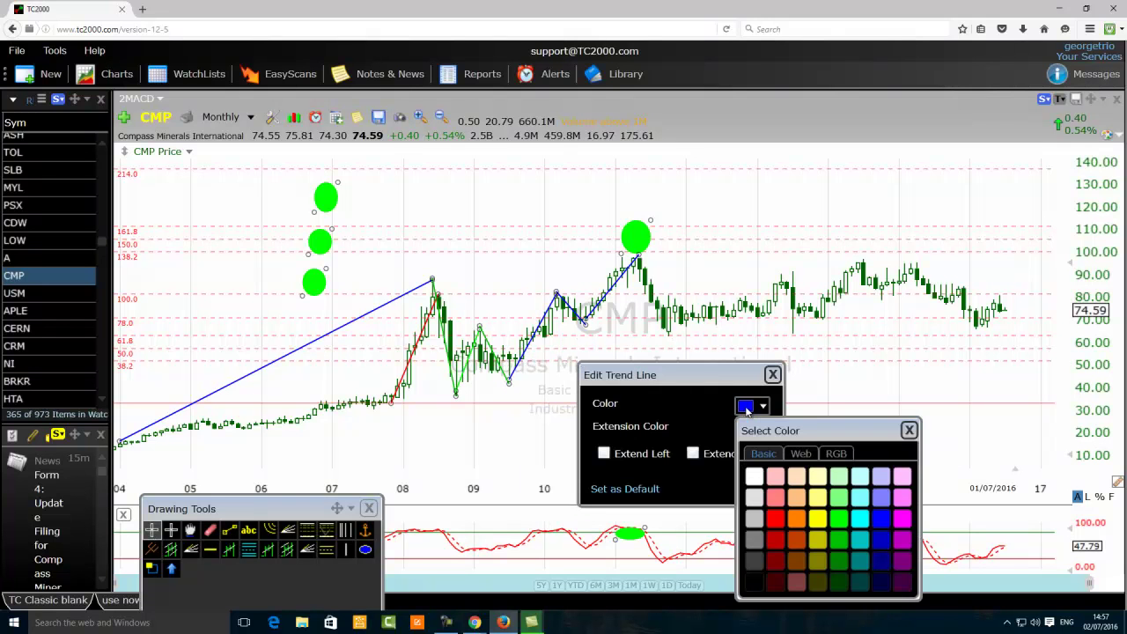
{"action": "left_click", "coordinate": [775, 520]}
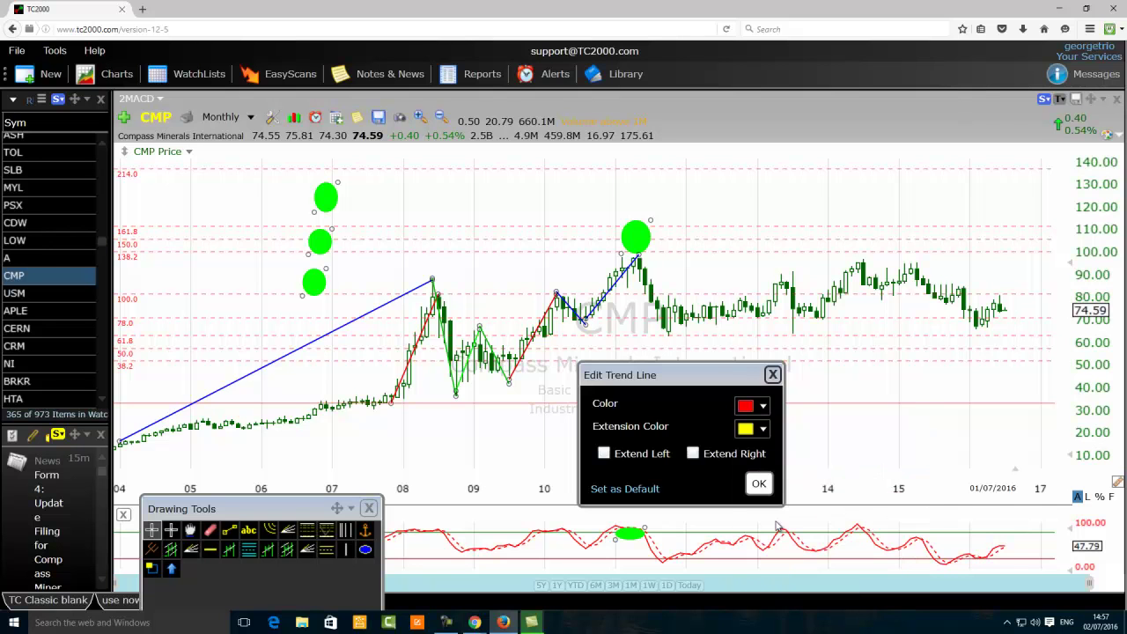
{"action": "left_click", "coordinate": [746, 406]}
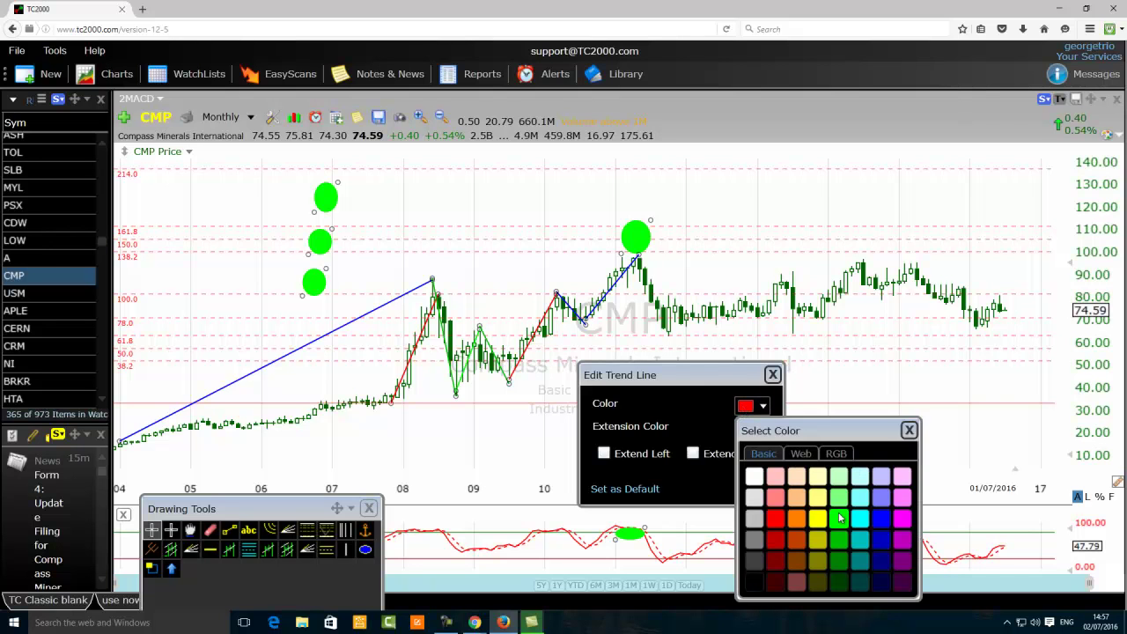
{"action": "left_click", "coordinate": [799, 519]}
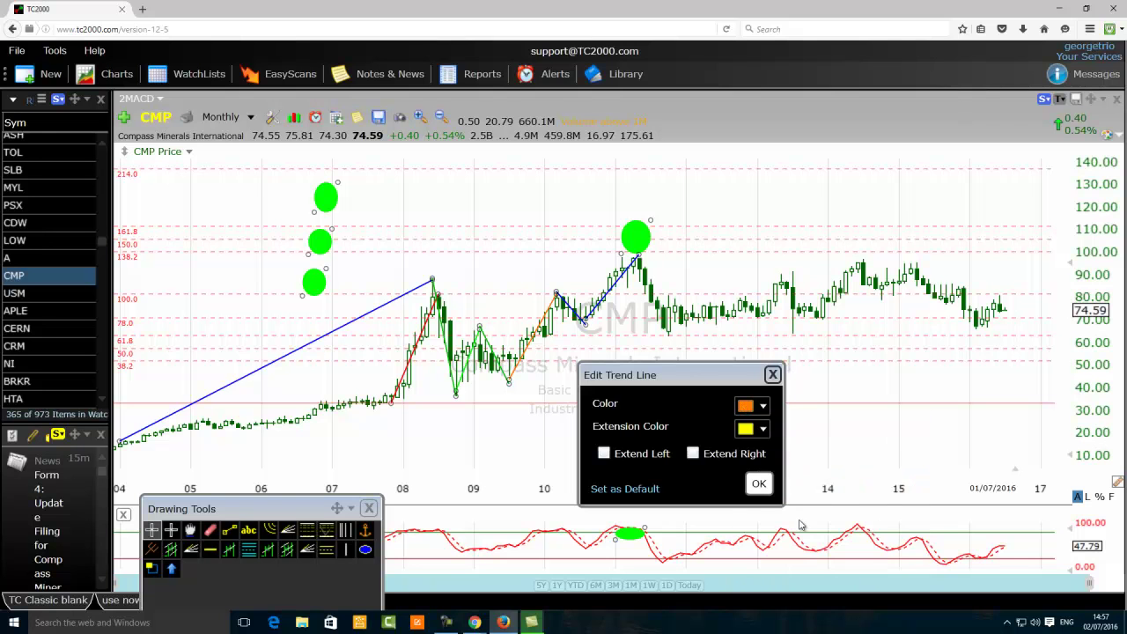
{"action": "left_click", "coordinate": [759, 483]}
Make the next two blue legs, up to the 2011 peak, orange.
{"action": "right_click", "coordinate": [570, 310]}
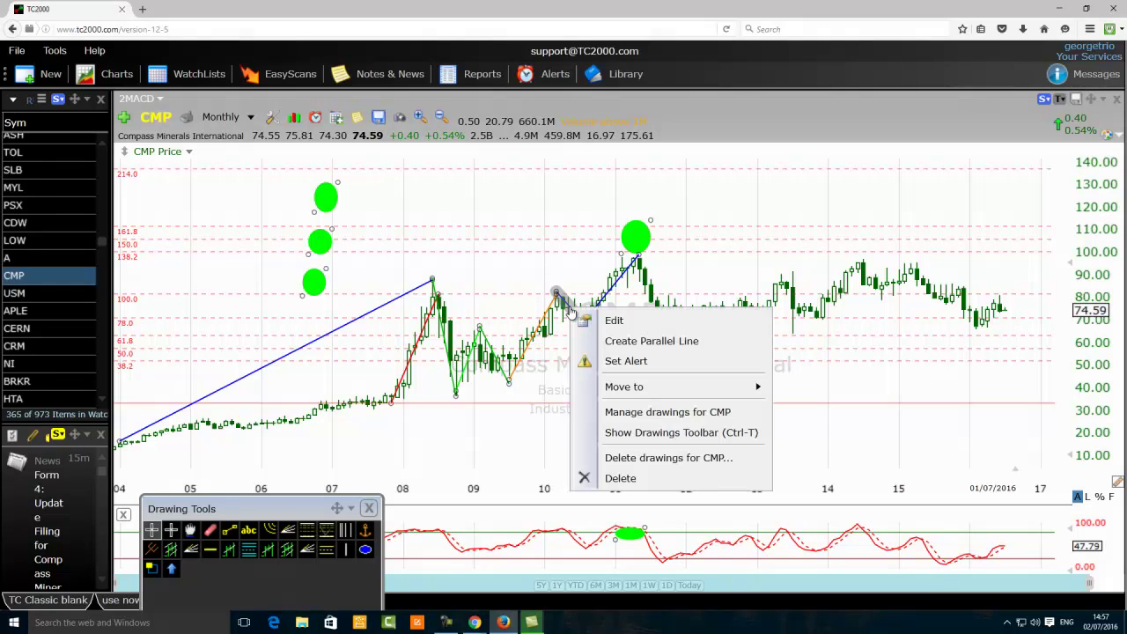
{"action": "left_click", "coordinate": [626, 329]}
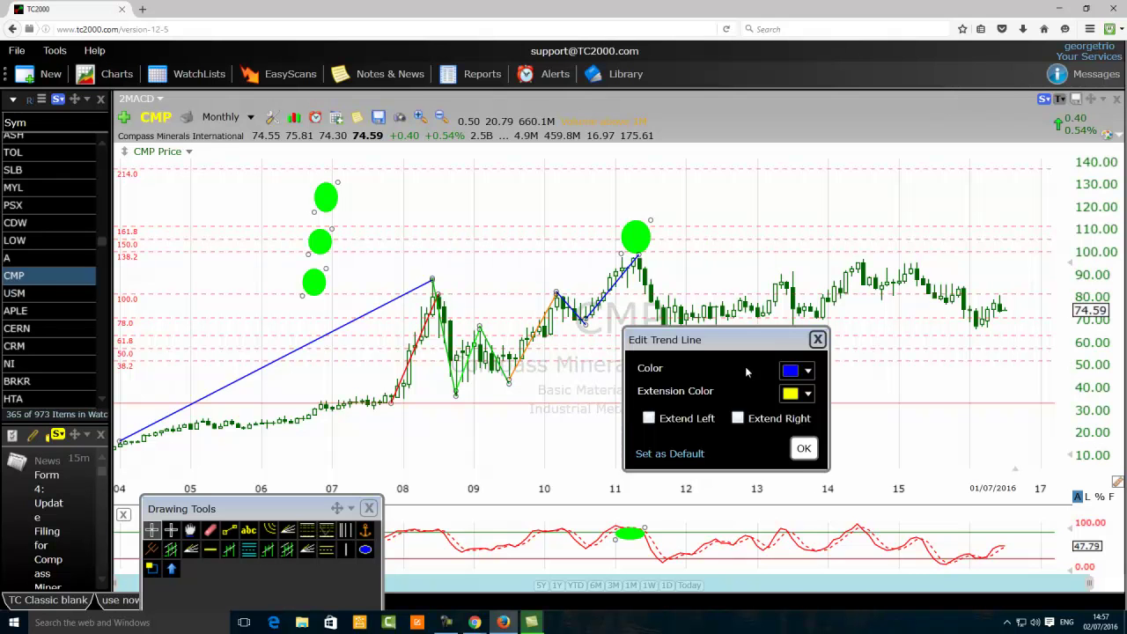
{"action": "left_click", "coordinate": [792, 371]}
{"action": "left_click", "coordinate": [841, 490]}
{"action": "left_click", "coordinate": [804, 451]}
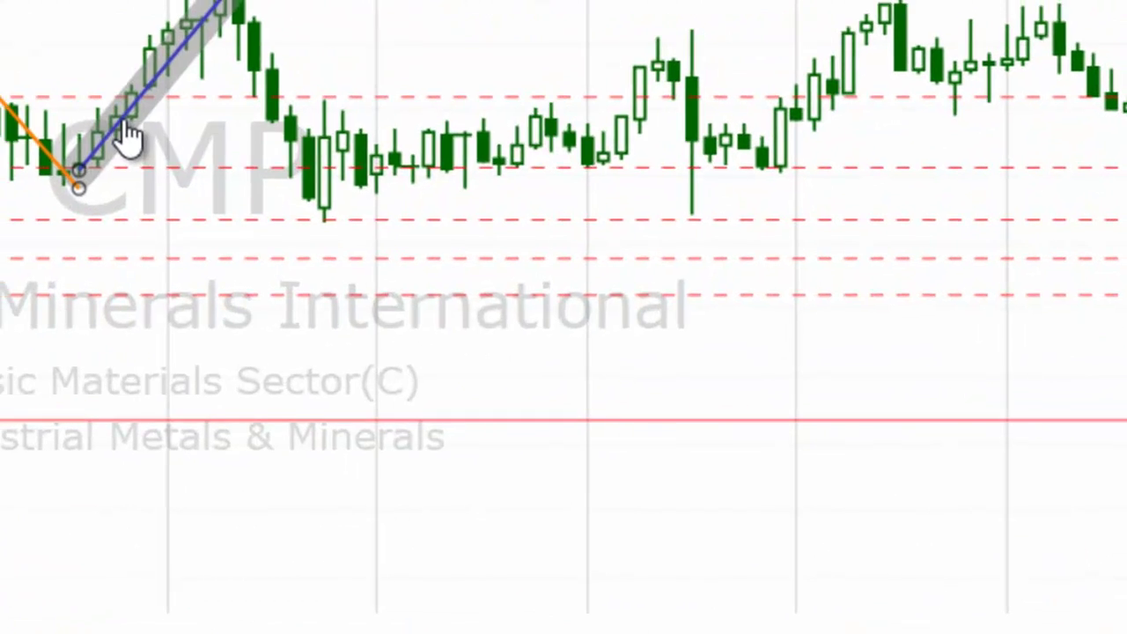
{"action": "right_click", "coordinate": [601, 303]}
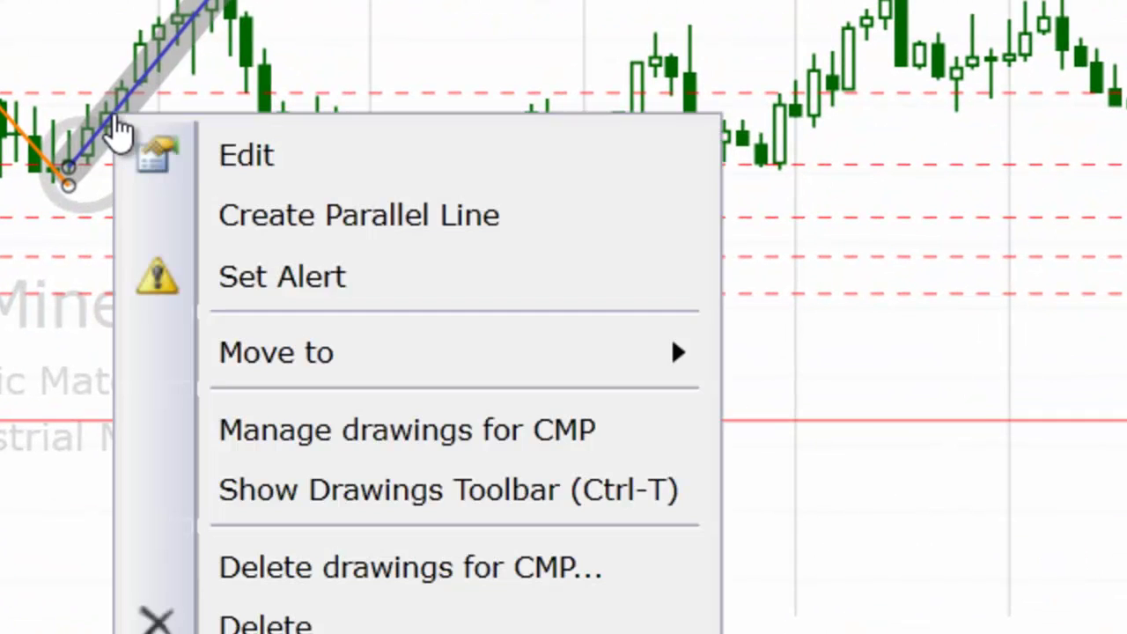
{"action": "left_click", "coordinate": [234, 164]}
{"action": "left_click", "coordinate": [733, 295]}
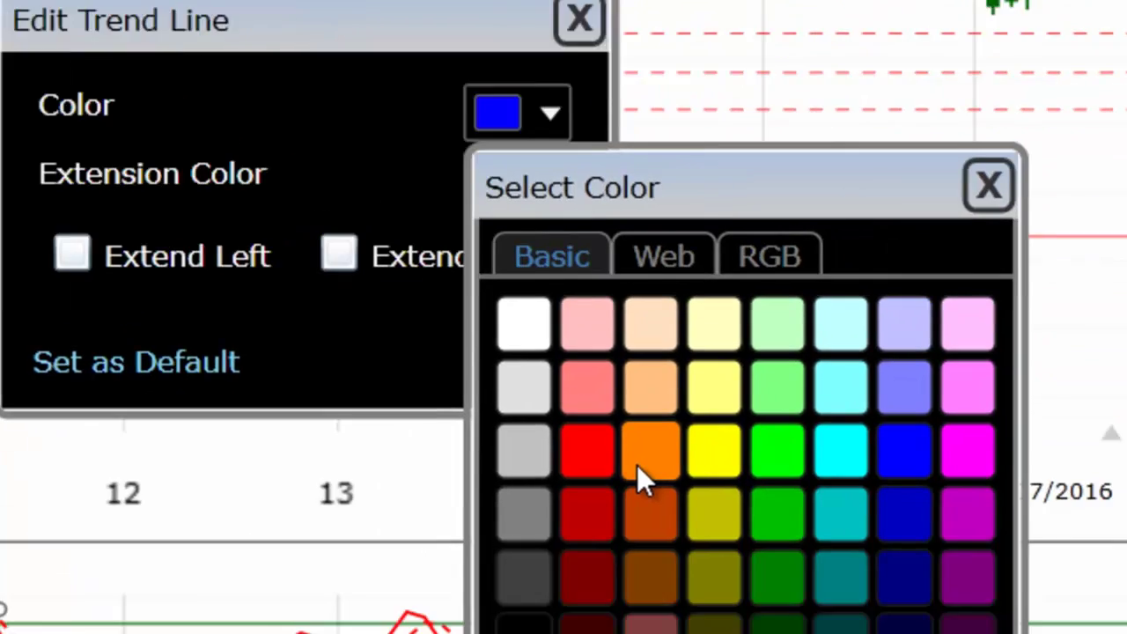
{"action": "left_click", "coordinate": [640, 467]}
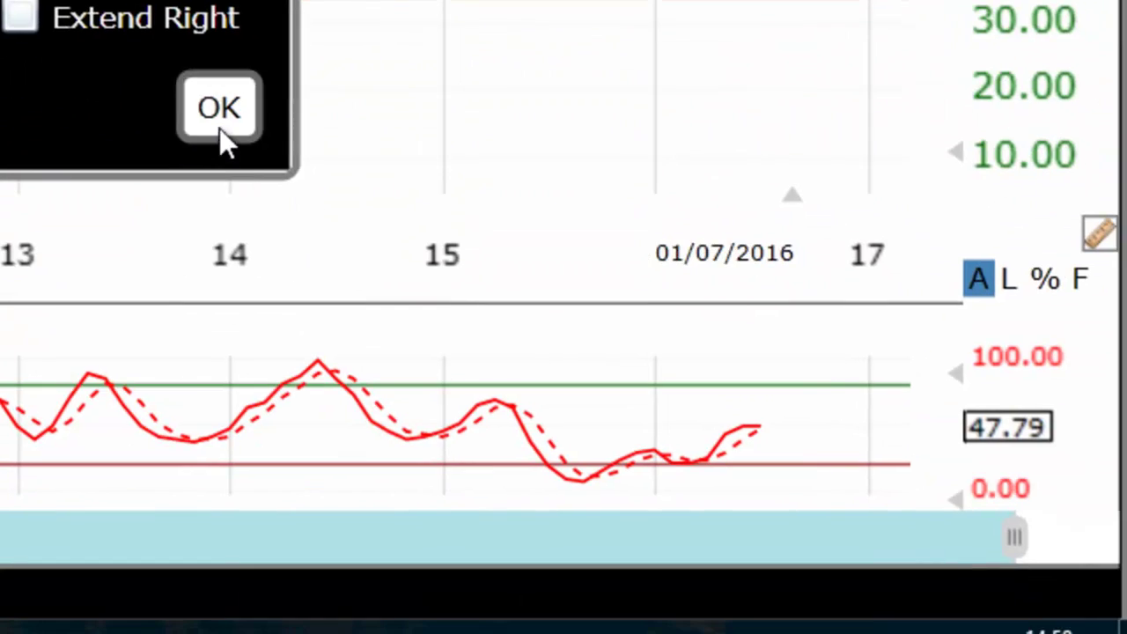
{"action": "left_click", "coordinate": [537, 354]}
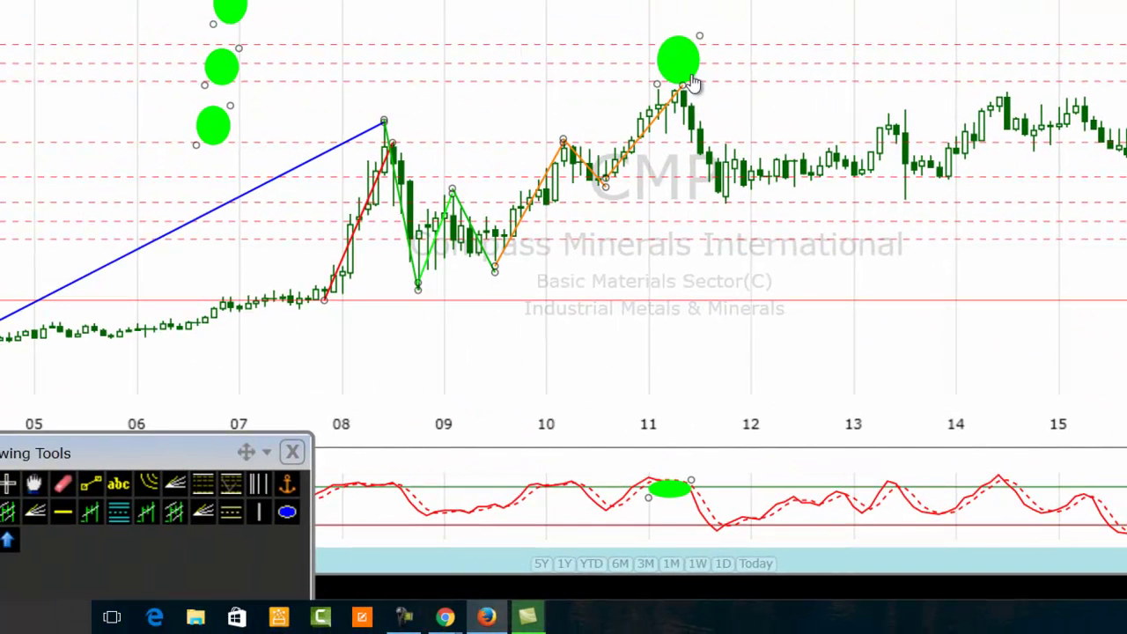
Move the Drawing Tools palette down out of the way and review the annotated chart.
{"action": "mouse_move", "coordinate": [235, 11]}
{"action": "mouse_move", "coordinate": [187, 454]}
{"action": "left_mouse_down"}
{"action": "mouse_move", "coordinate": [108, 544]}
{"action": "mouse_move", "coordinate": [87, 610]}
{"action": "left_mouse_up"}
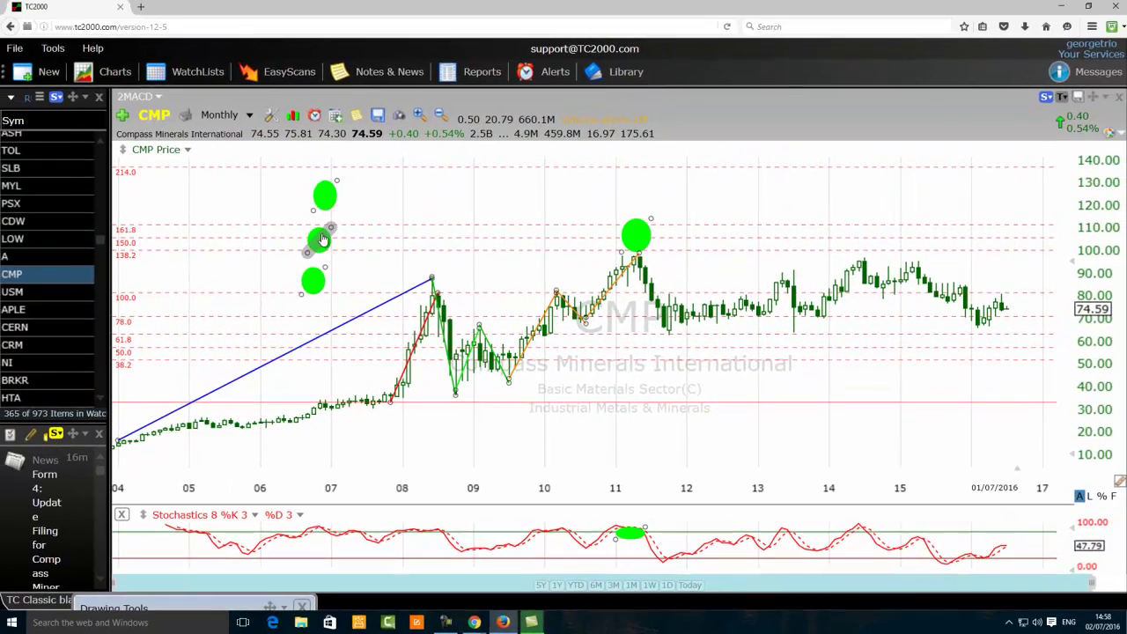
{"action": "mouse_move", "coordinate": [225, 65]}
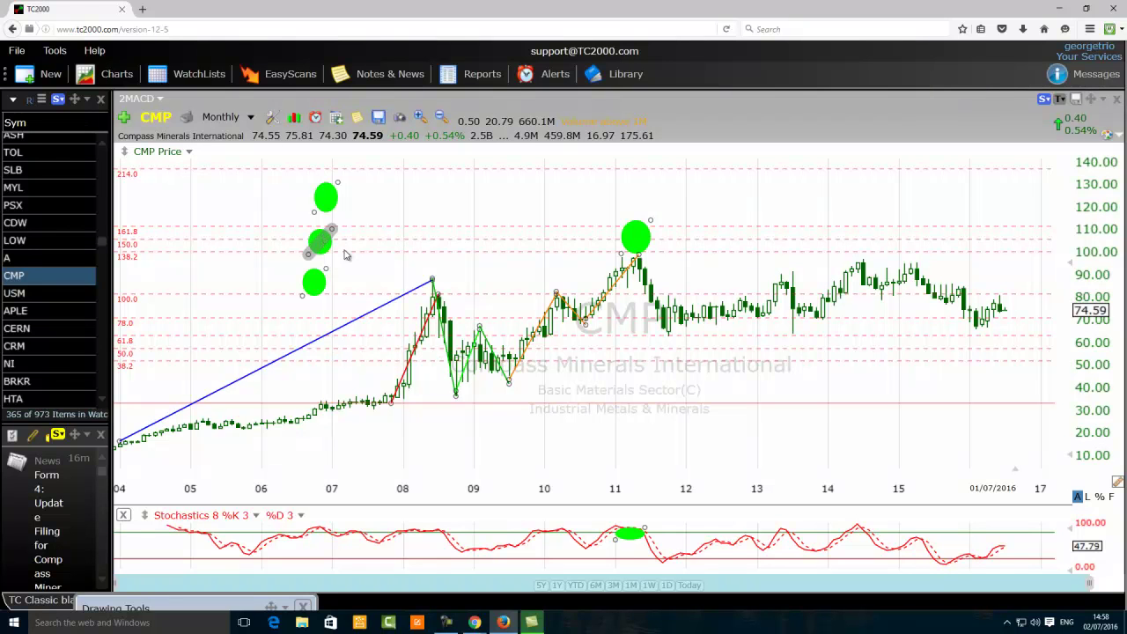
{"action": "mouse_move", "coordinate": [634, 533]}
{"action": "mouse_move", "coordinate": [439, 301]}
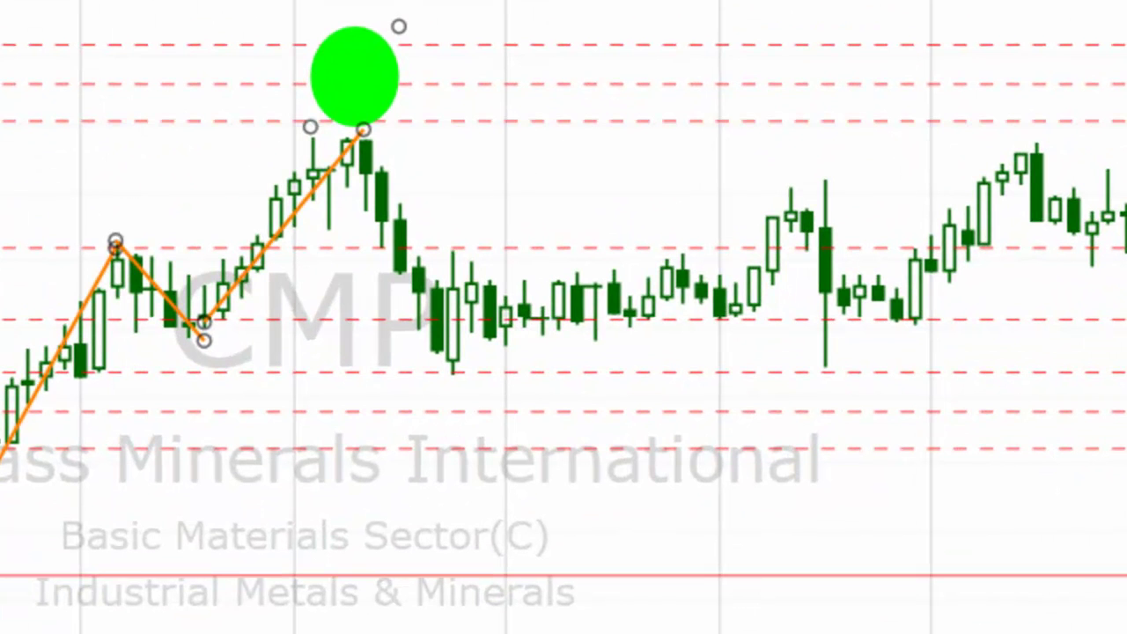
Place a red horizontal line at the 2011 peak level and move the palette aside.
{"action": "left_click", "coordinate": [269, 131]}
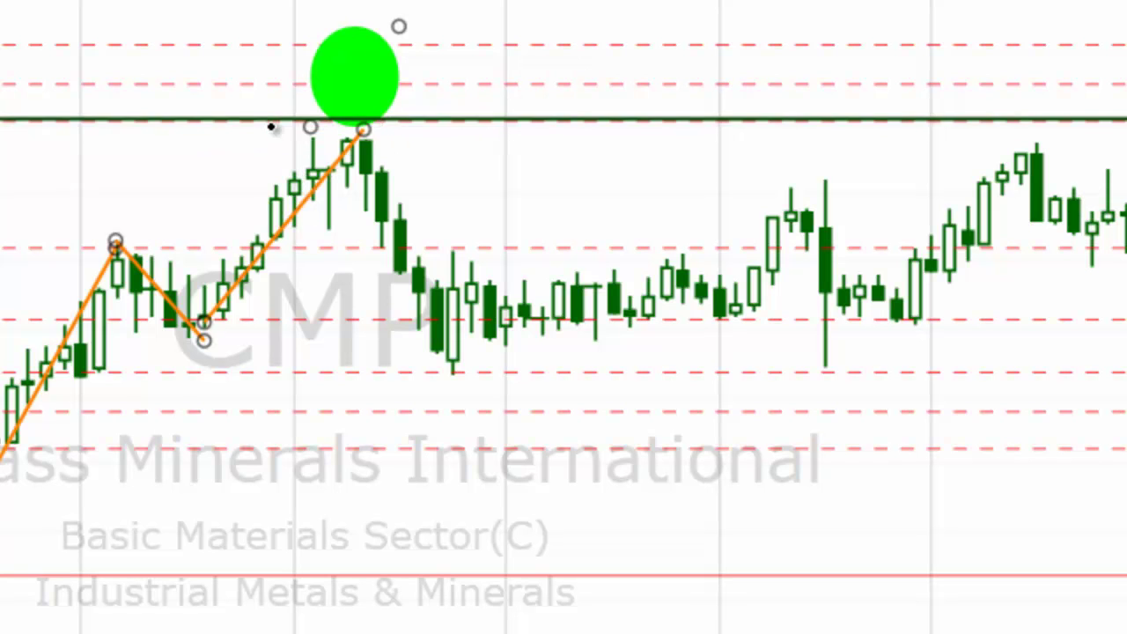
{"action": "right_click", "coordinate": [478, 128]}
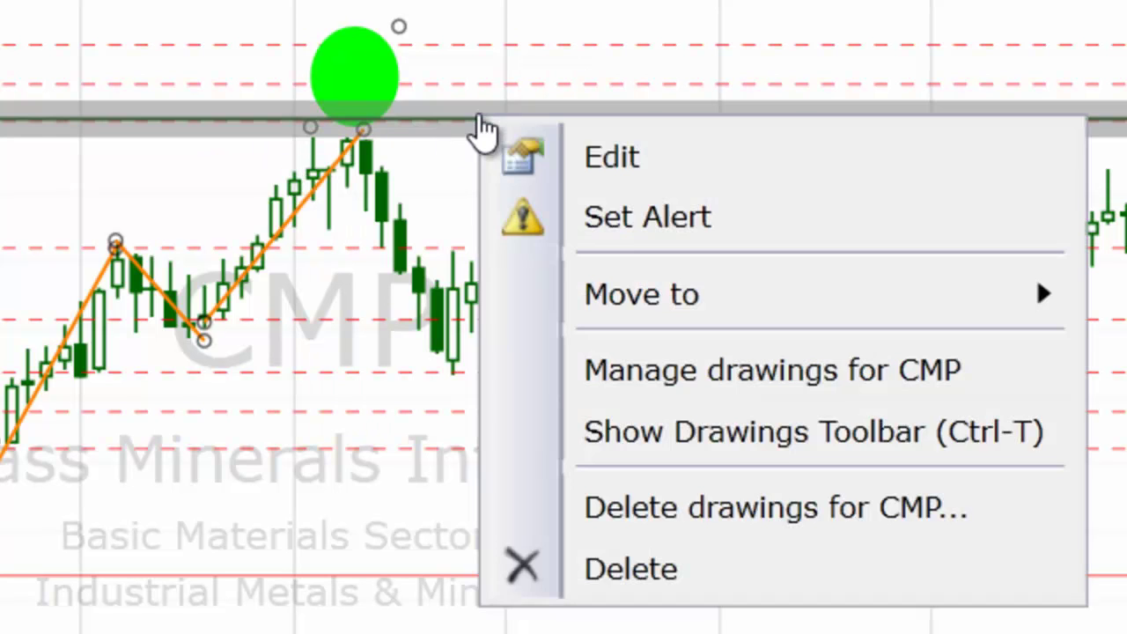
{"action": "left_click", "coordinate": [624, 170]}
{"action": "left_click", "coordinate": [1096, 295]}
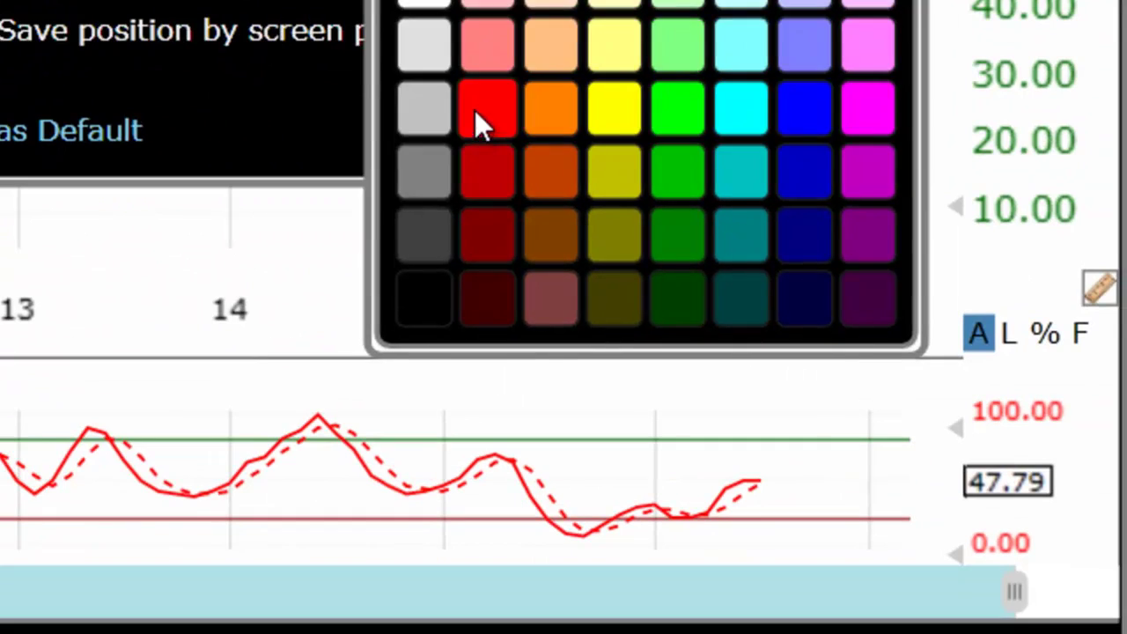
{"action": "left_click", "coordinate": [630, 229]}
{"action": "left_click", "coordinate": [595, 229]}
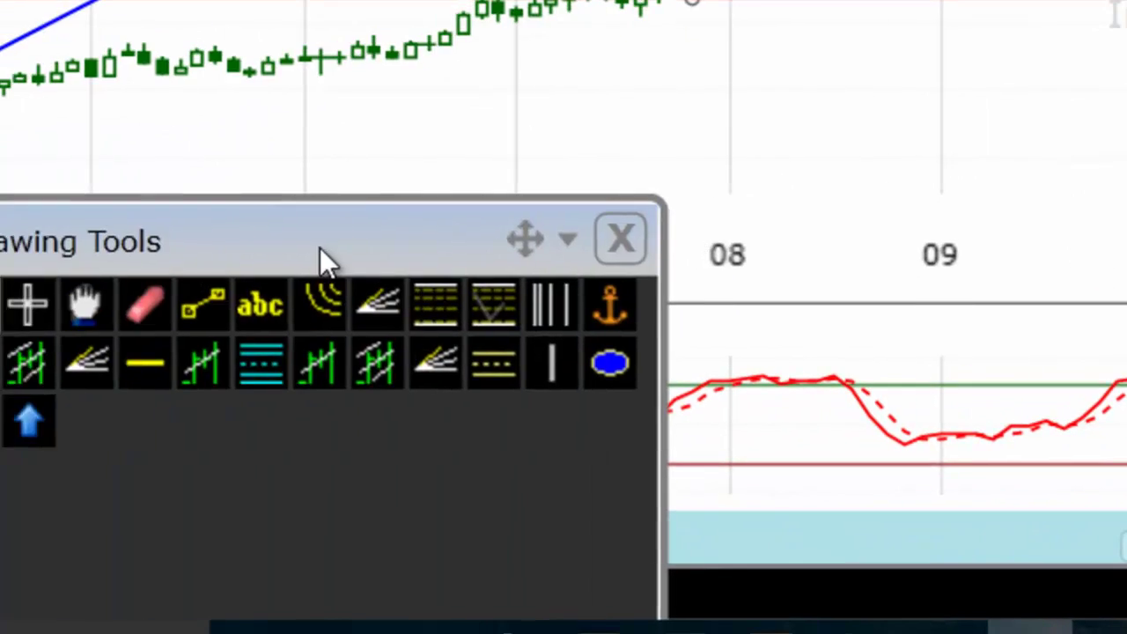
{"action": "left_click_drag", "start_coordinate": [320, 248], "coordinate": [226, 445]}
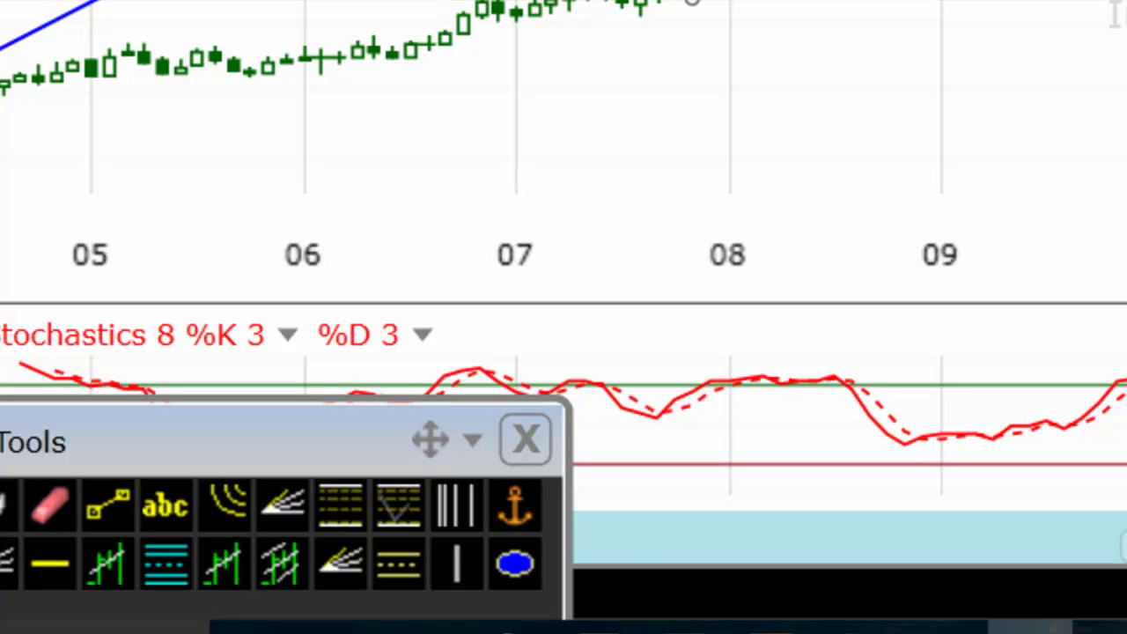
Draw a blue trend line from the July 2010 low at 64.30 past the 107.87 peak.
{"action": "left_click", "coordinate": [113, 498]}
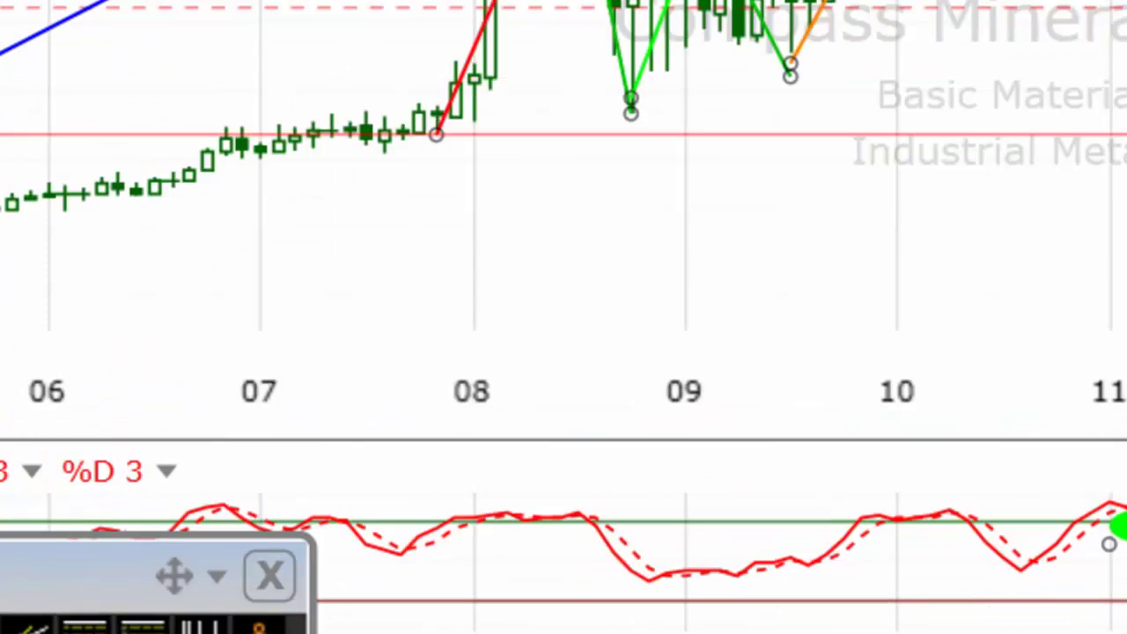
{"action": "left_click_drag", "start_coordinate": [151, 382], "coordinate": [354, 109]}
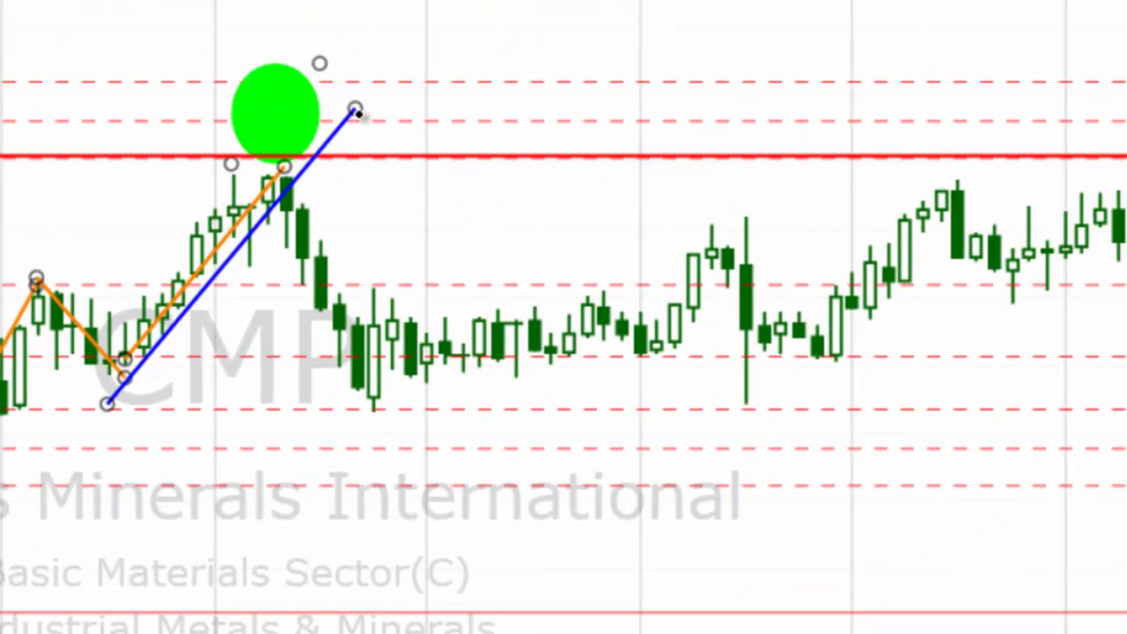
{"action": "mouse_move", "coordinate": [293, 192]}
{"action": "mouse_move", "coordinate": [288, 222]}
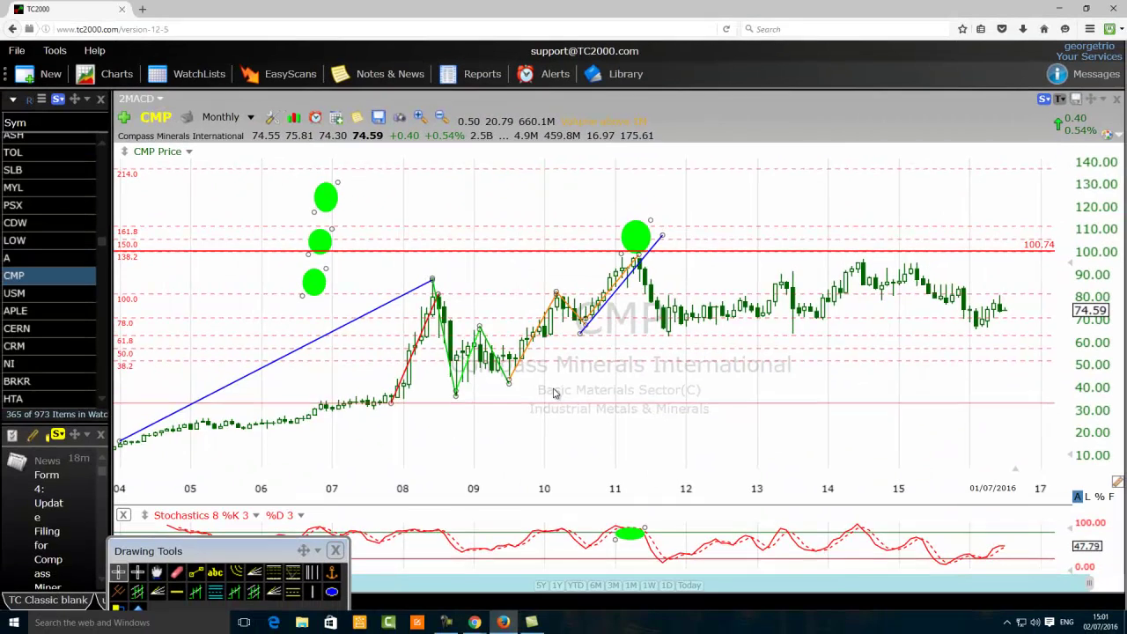
{"action": "scroll", "coordinate": [554, 393], "scroll_direction": "up", "scroll_amount": 2}
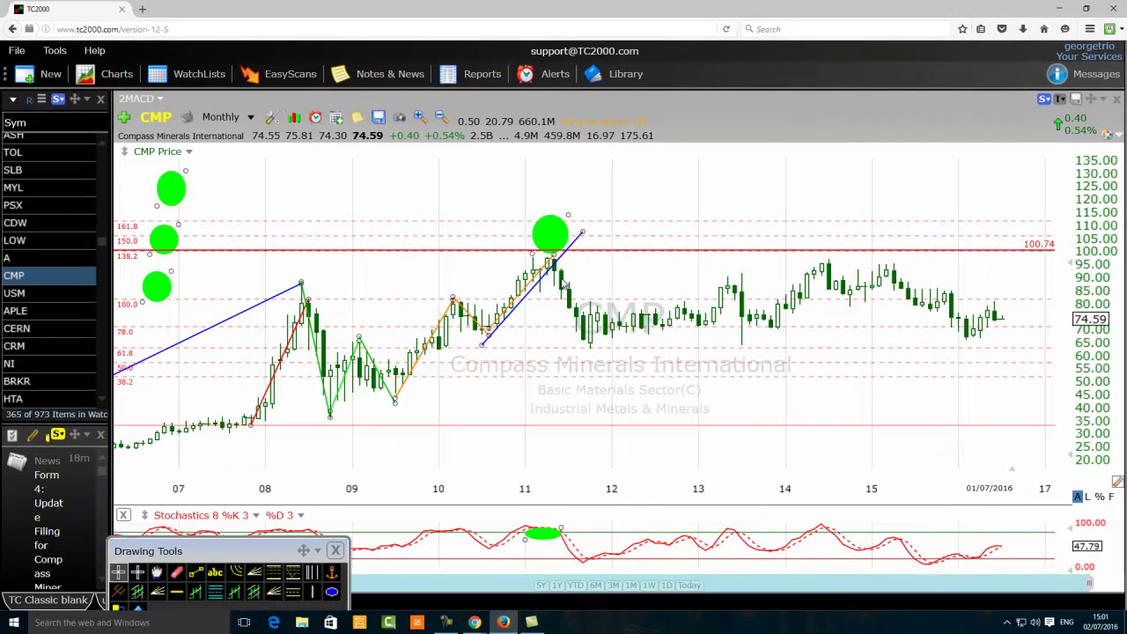
{"action": "mouse_move", "coordinate": [554, 275]}
{"action": "scroll", "coordinate": [415, 291], "scroll_direction": "down", "scroll_amount": 2}
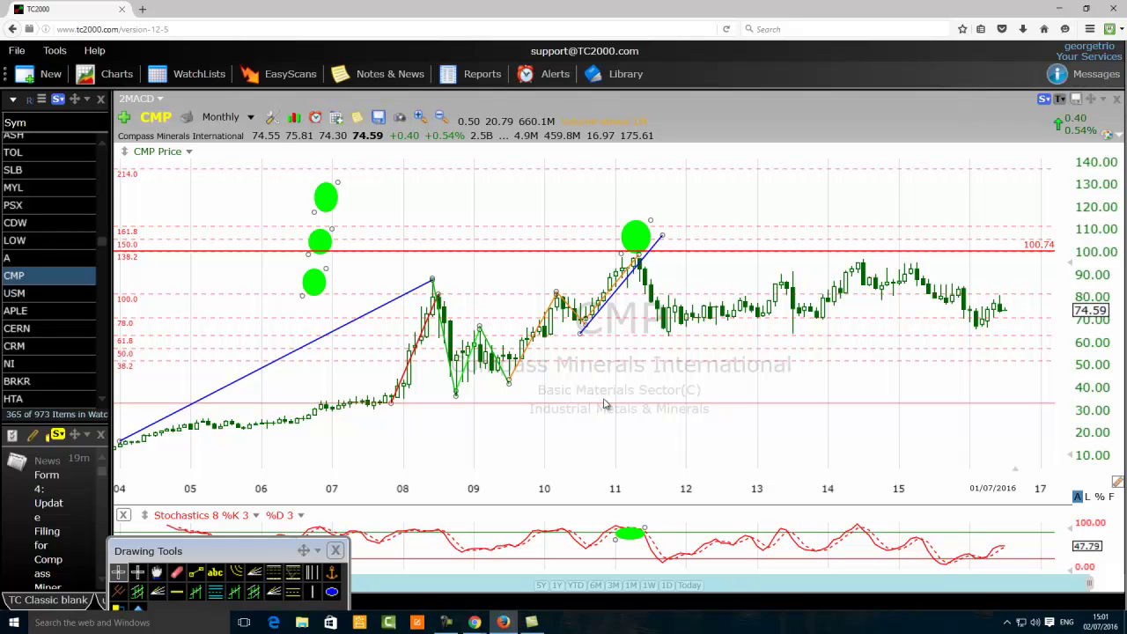
{"action": "left_click", "coordinate": [448, 621]}
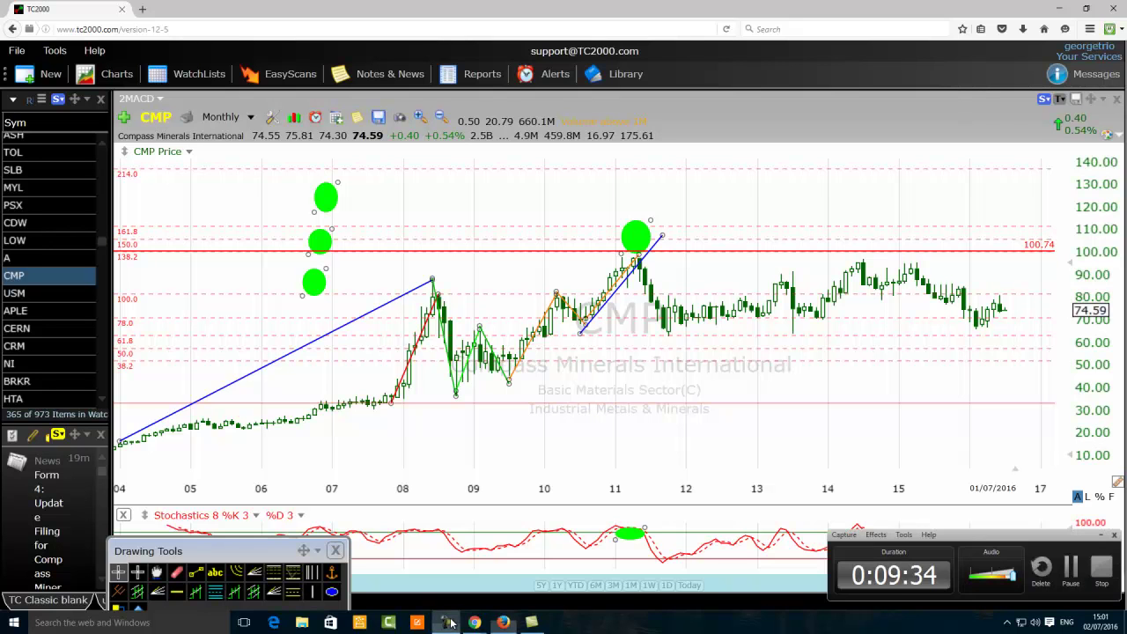